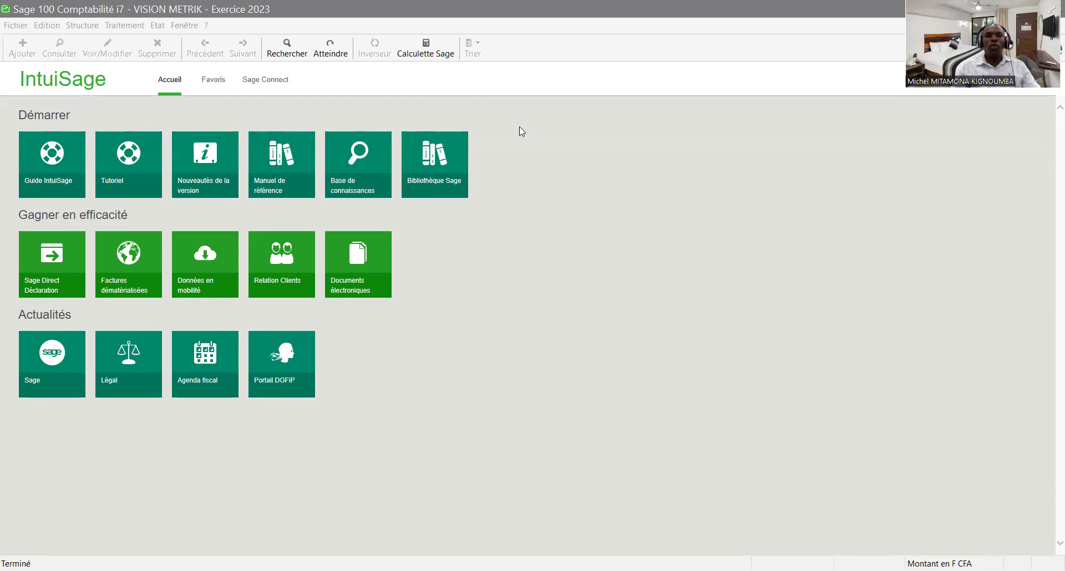
# - Close the VISION METRIK accounting file and launch the new accounting-file wizard
pyautogui.click(17, 25)
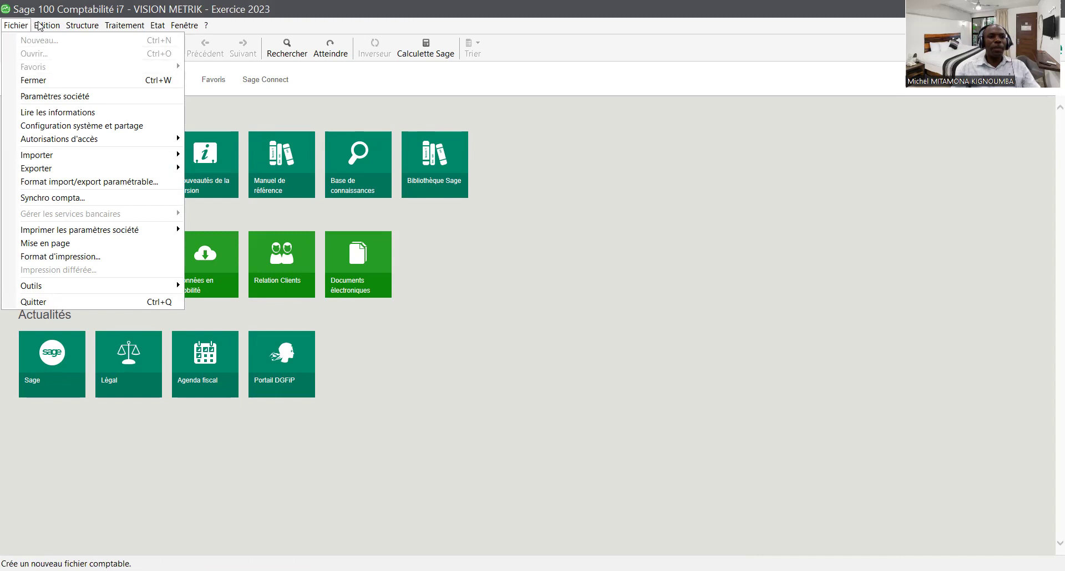
pyautogui.click(527, 159)
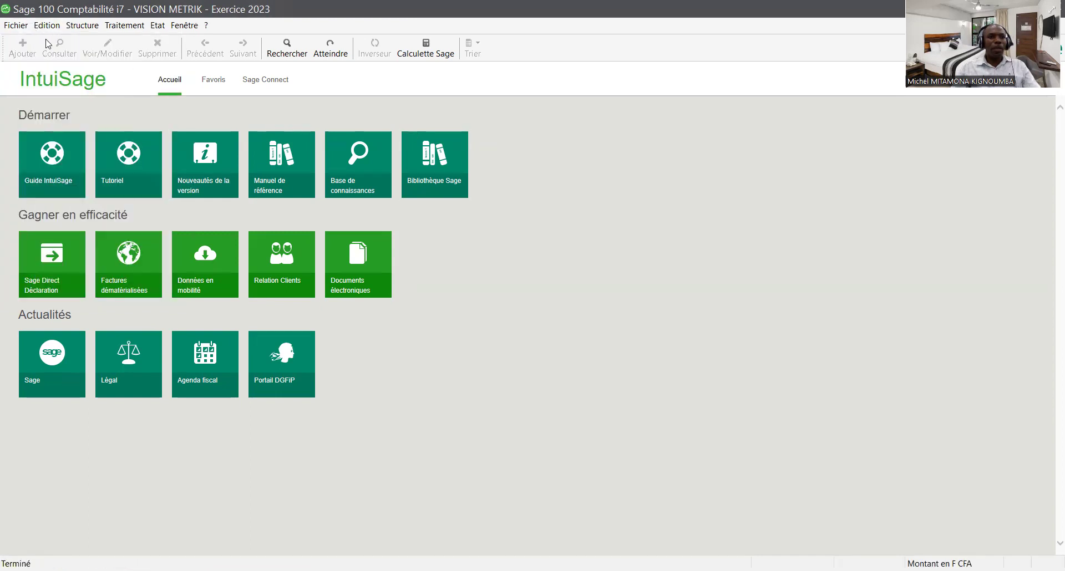
pyautogui.click(26, 26)
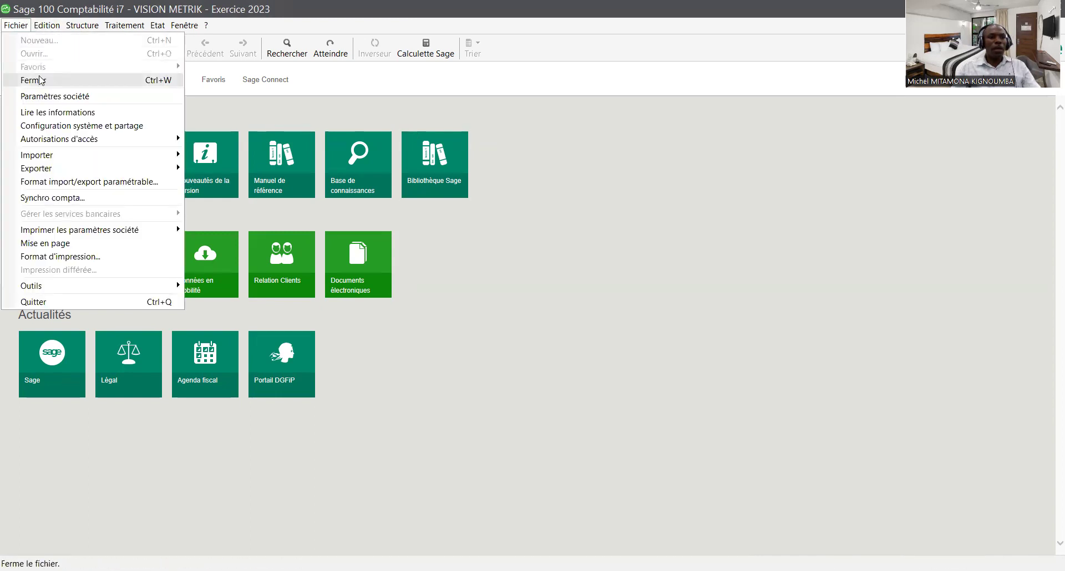
pyautogui.click(41, 78)
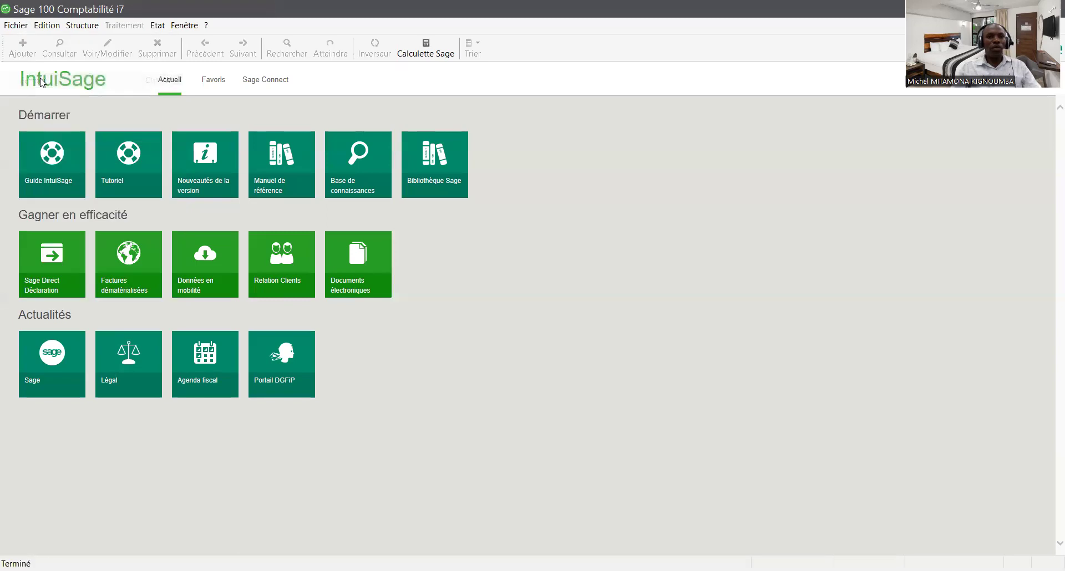
pyautogui.click(16, 26)
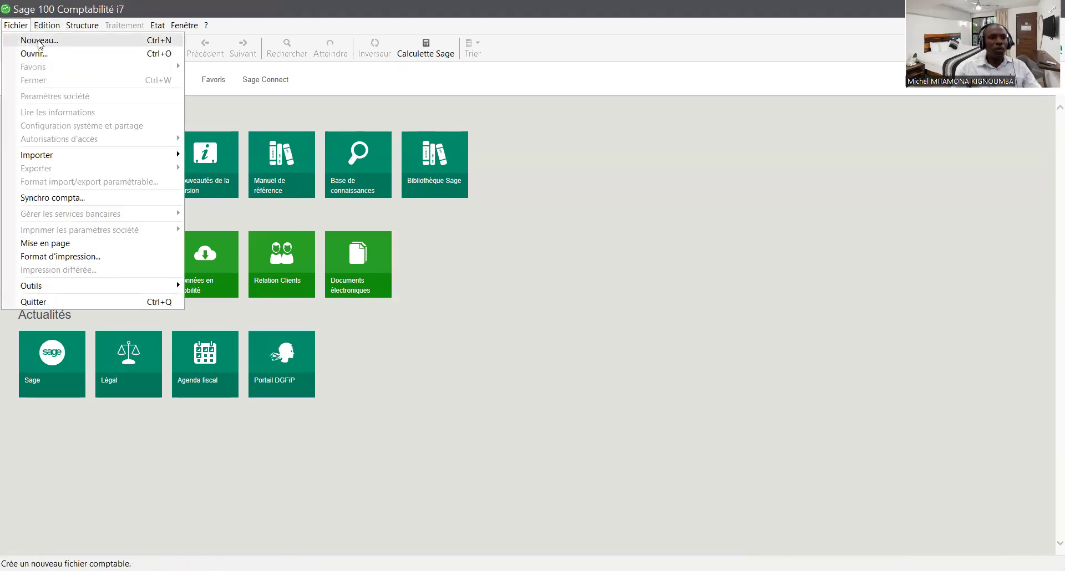
pyautogui.click(38, 41)
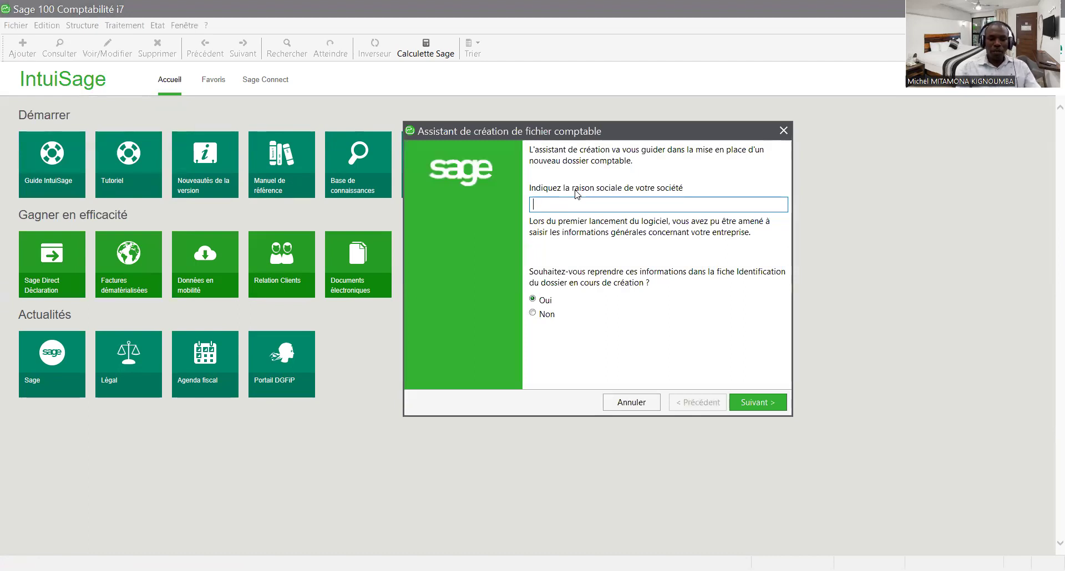
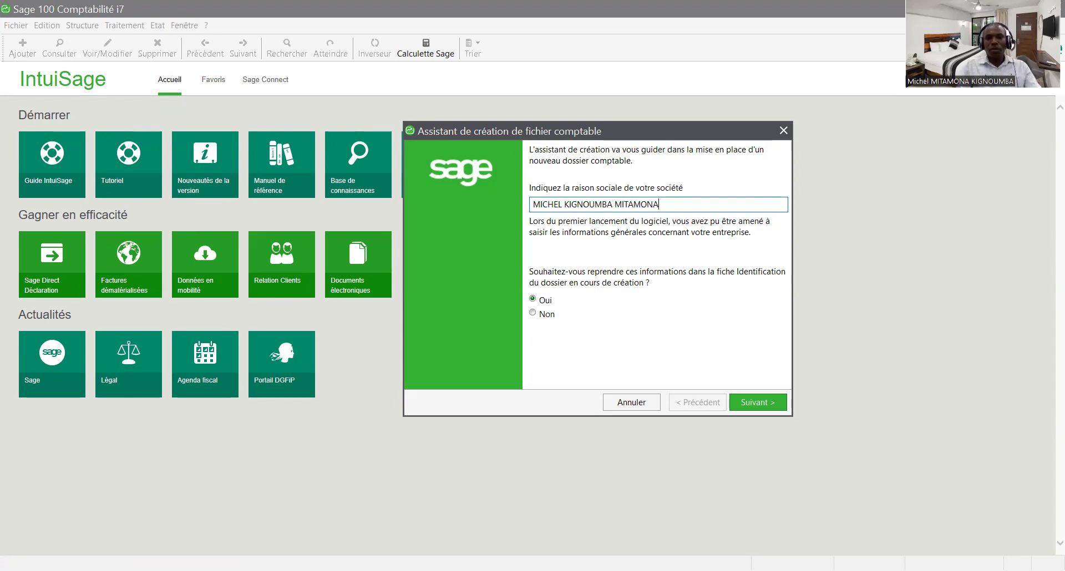
# - On the company details page, set the activity to VENTE DES JUS DE FRUIT
pyautogui.click(758, 403)
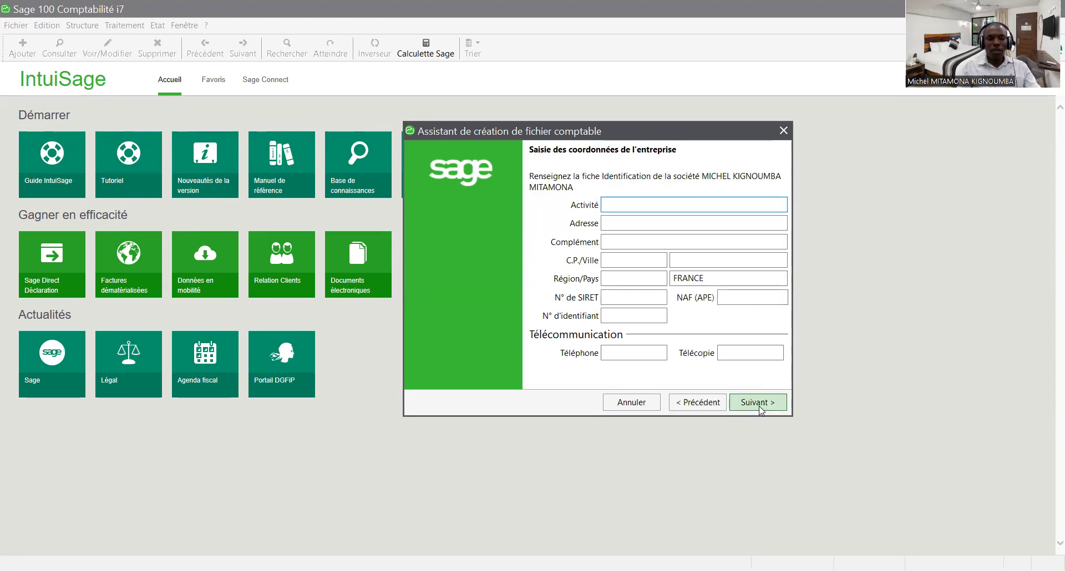
pyautogui.write('V')
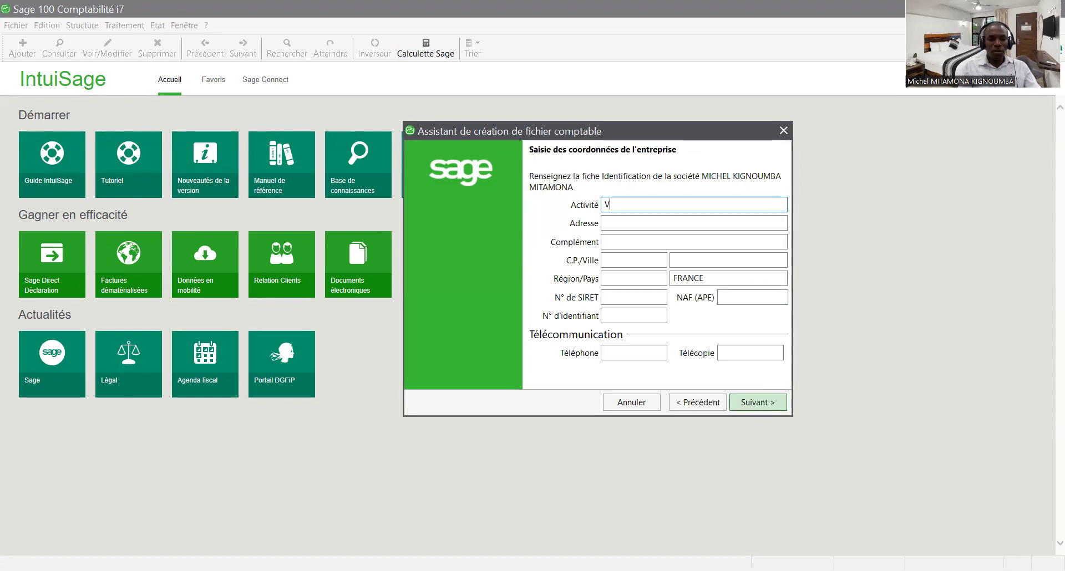
pyautogui.write('ENTE DES JUS DE FRUIT')
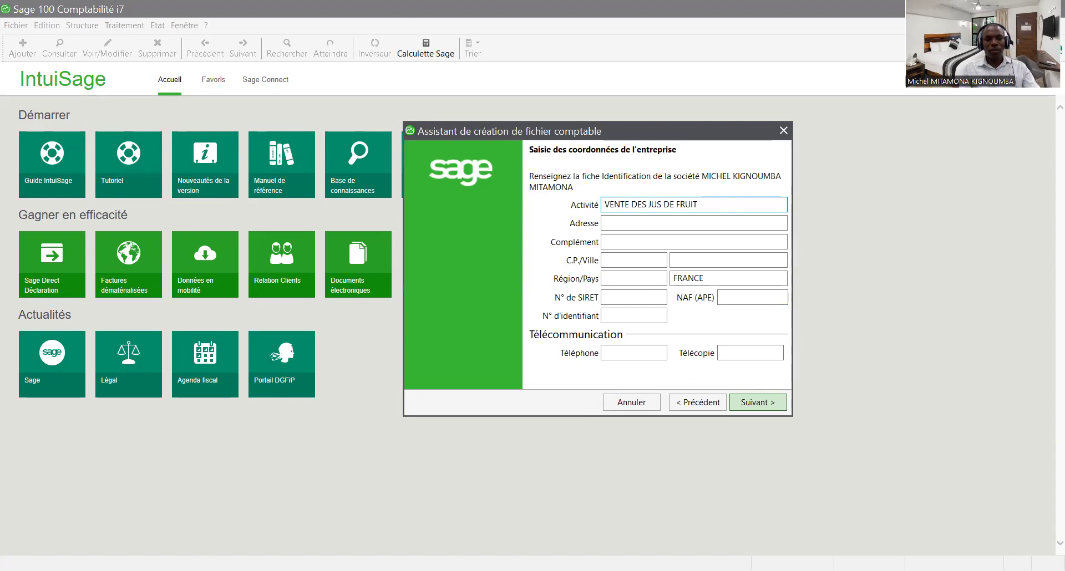
pyautogui.press('Tab')
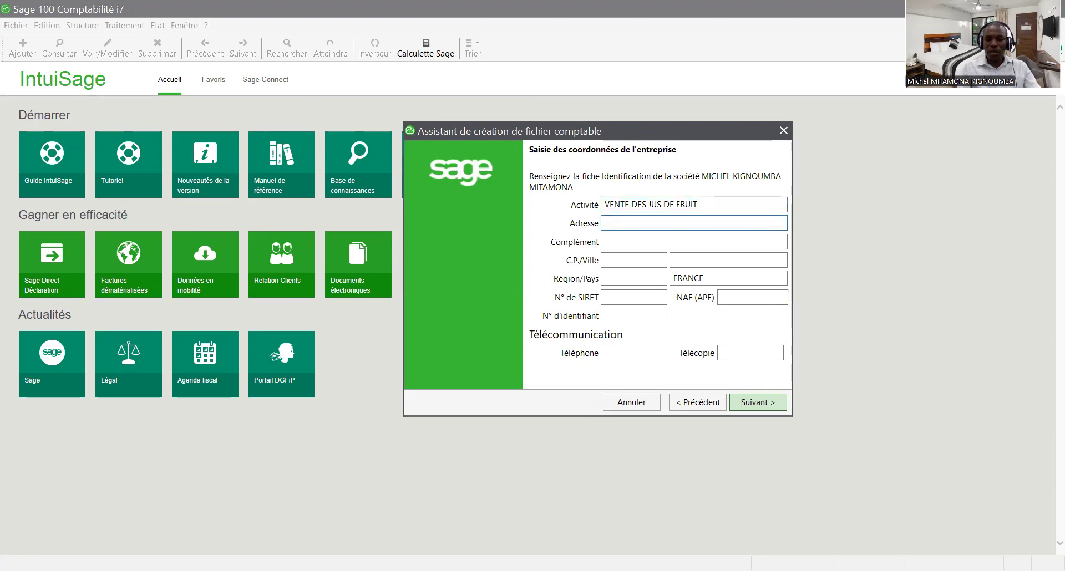
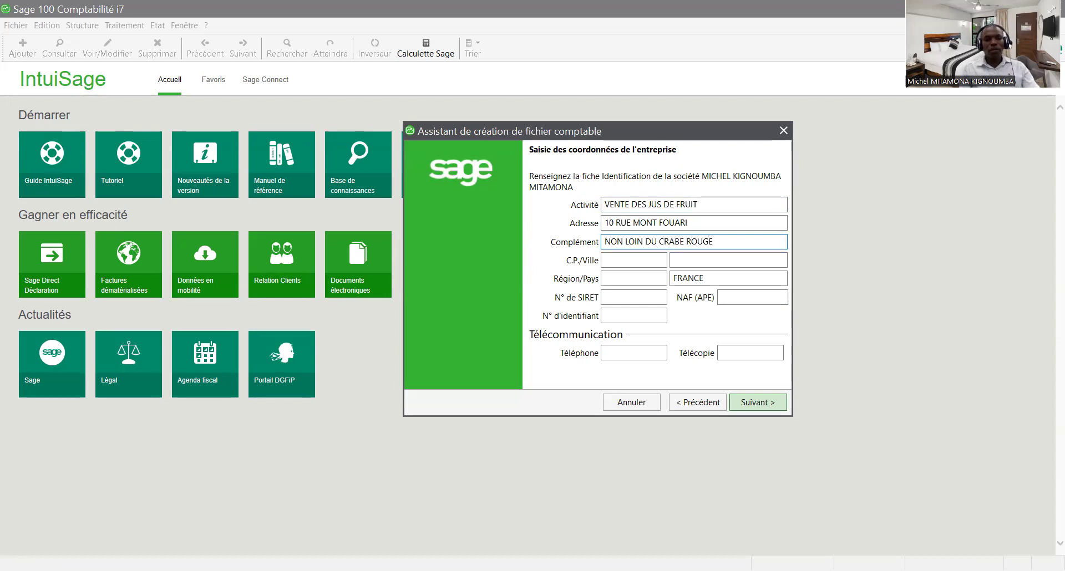
# - Enter the company's street address and its address complement line
pyautogui.press('Tab')
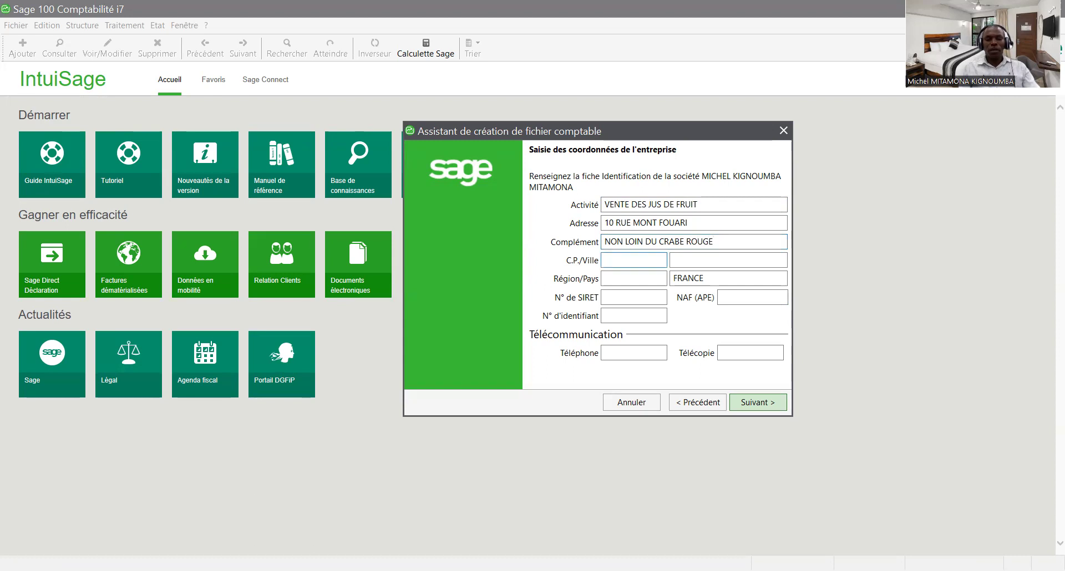
# - Fill in postal code, city and region BRAZZAVILLE, and change the country to CONGO
pyautogui.write('BRA')
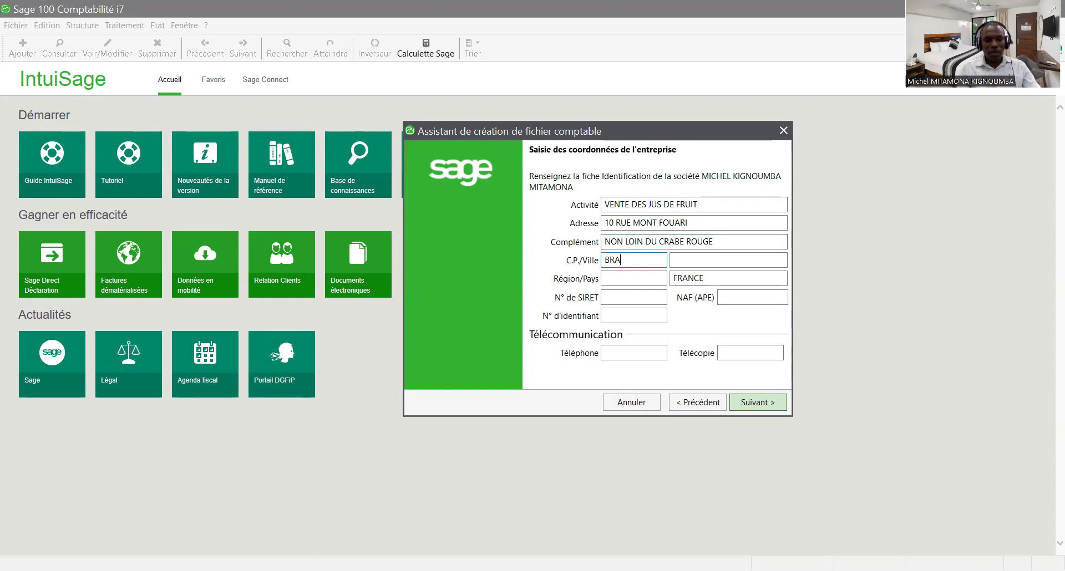
pyautogui.write('ZZAVIL')
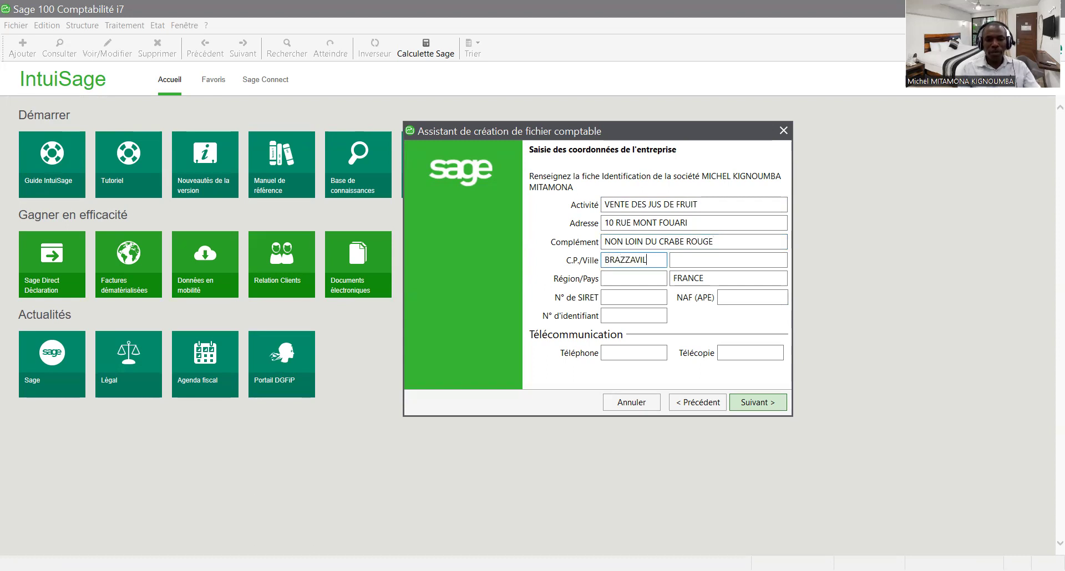
pyautogui.press('BackSpace')
pyautogui.press('BackSpace')
pyautogui.press('BackSpace')
pyautogui.press('BackSpace')
pyautogui.press('BackSpace')
pyautogui.press('BackSpace')
pyautogui.press('BackSpace')
pyautogui.press('BackSpace')
pyautogui.press('BackSpace')
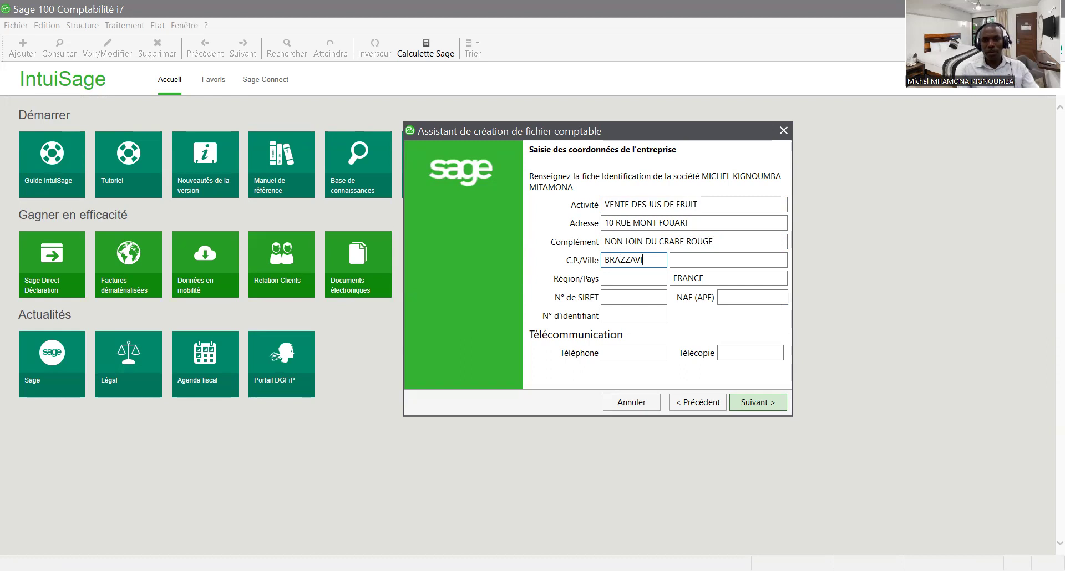
pyautogui.write('BR')
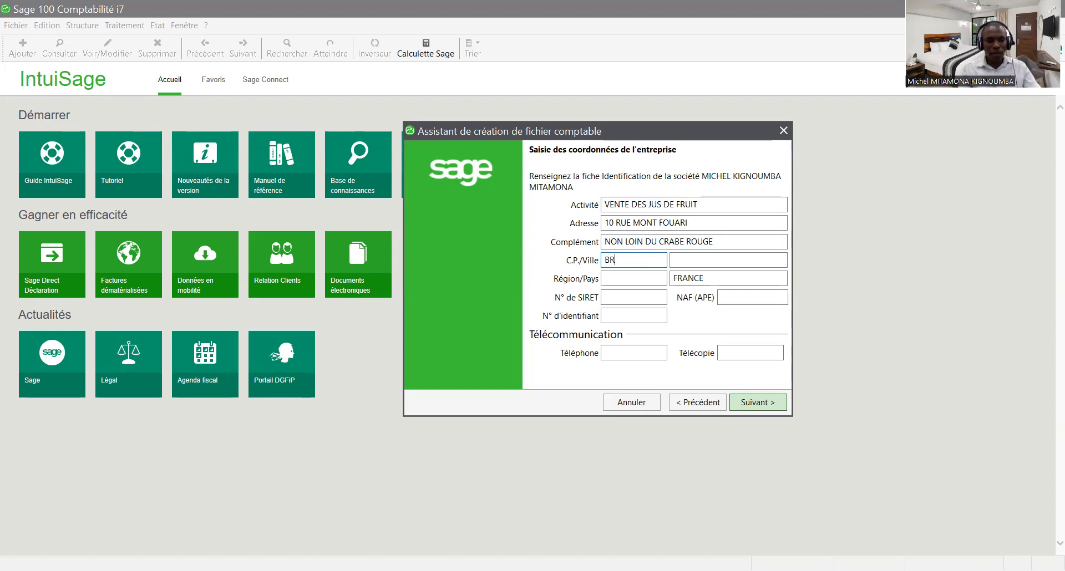
pyautogui.write('AZZAVIL')
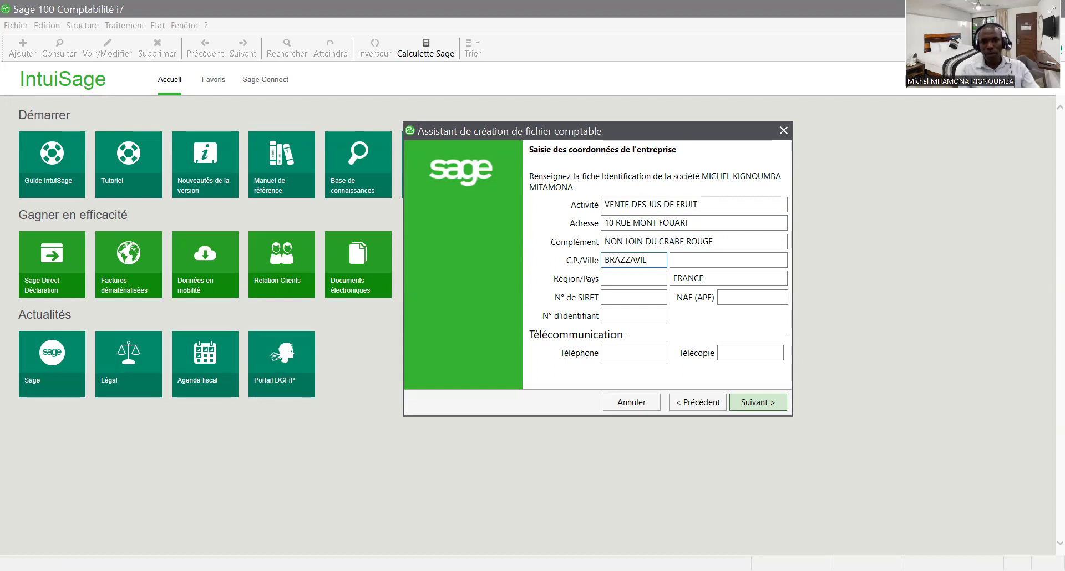
pyautogui.press('BackSpace')
pyautogui.press('BackSpace')
pyautogui.press('BackSpace')
pyautogui.press('BackSpace')
pyautogui.press('BackSpace')
pyautogui.press('BackSpace')
pyautogui.press('BackSpace')
pyautogui.press('BackSpace')
pyautogui.press('BackSpace')
pyautogui.write('5241')
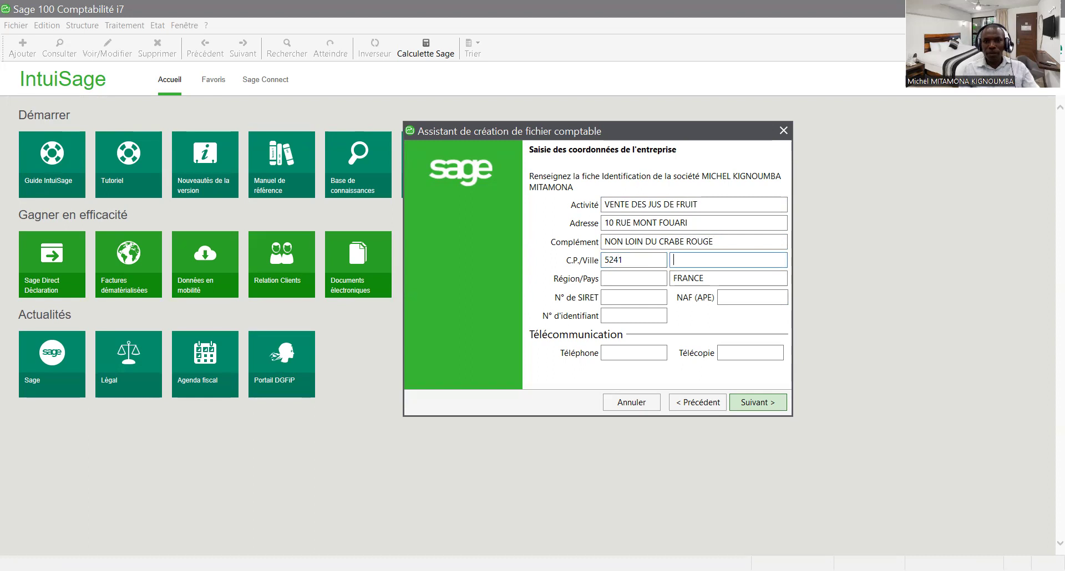
pyautogui.write('BRAZZAVILLE')
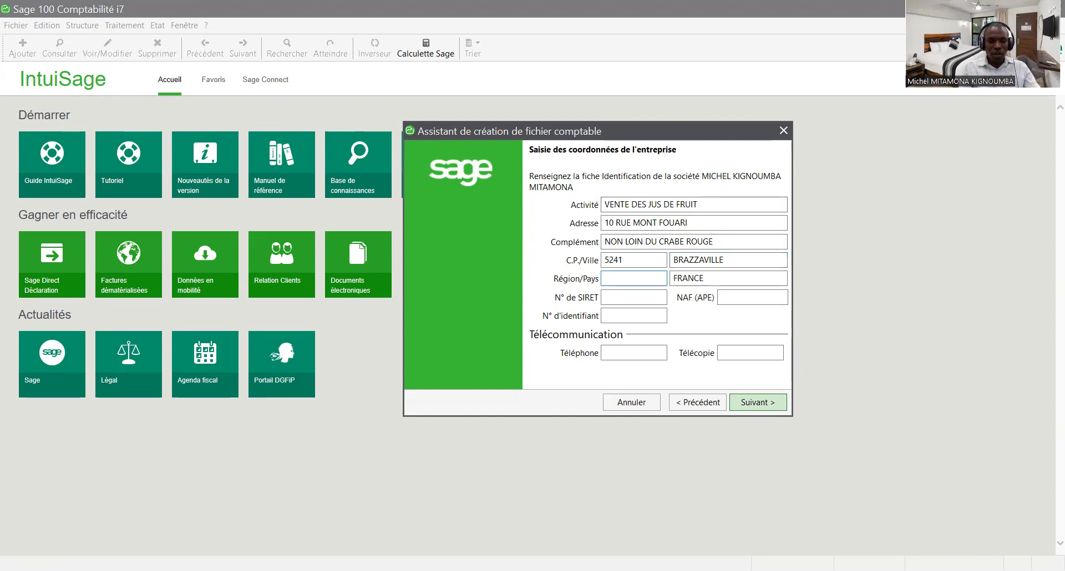
pyautogui.write('BR')
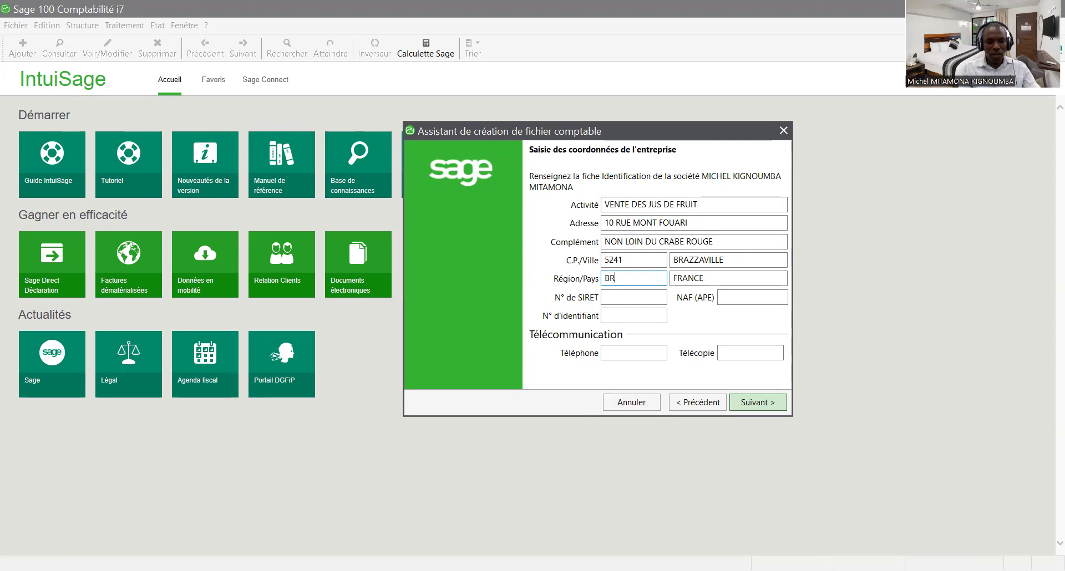
pyautogui.write('AZZA')
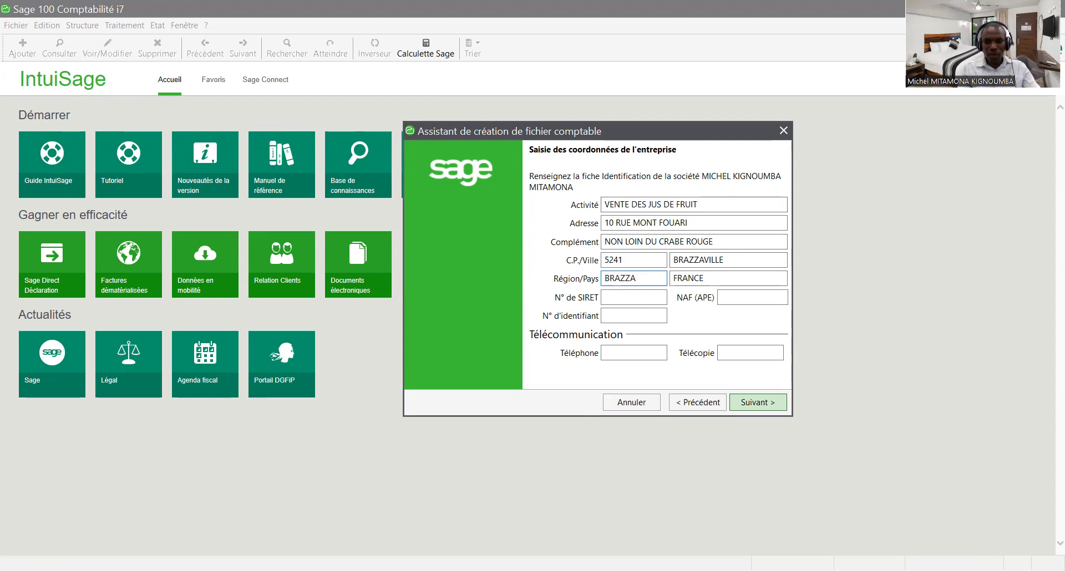
pyautogui.write('VILL')
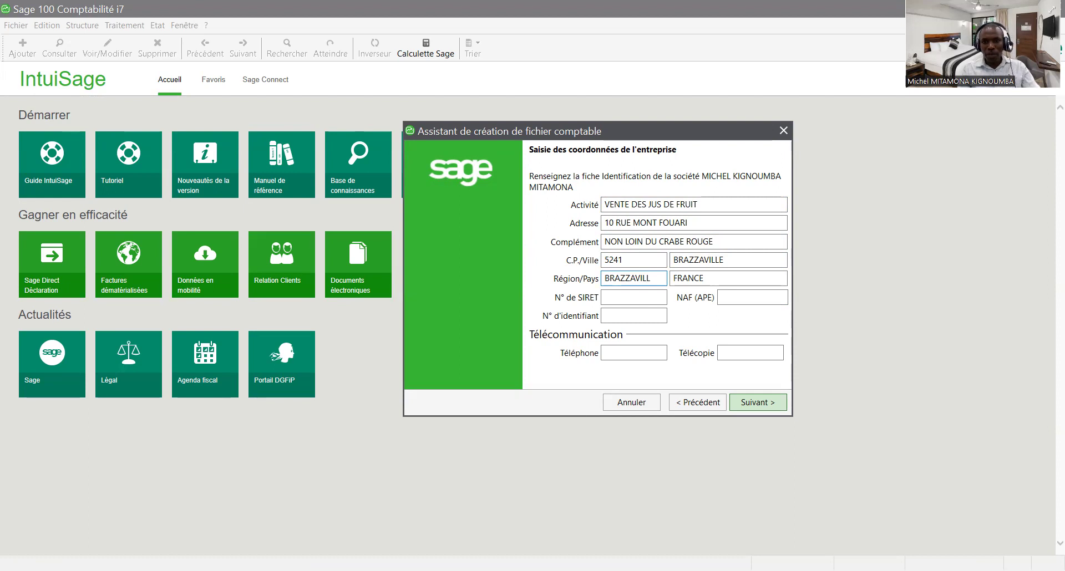
pyautogui.write('E')
pyautogui.press('Tab')
pyautogui.write('CONGO')
pyautogui.press('Tab')
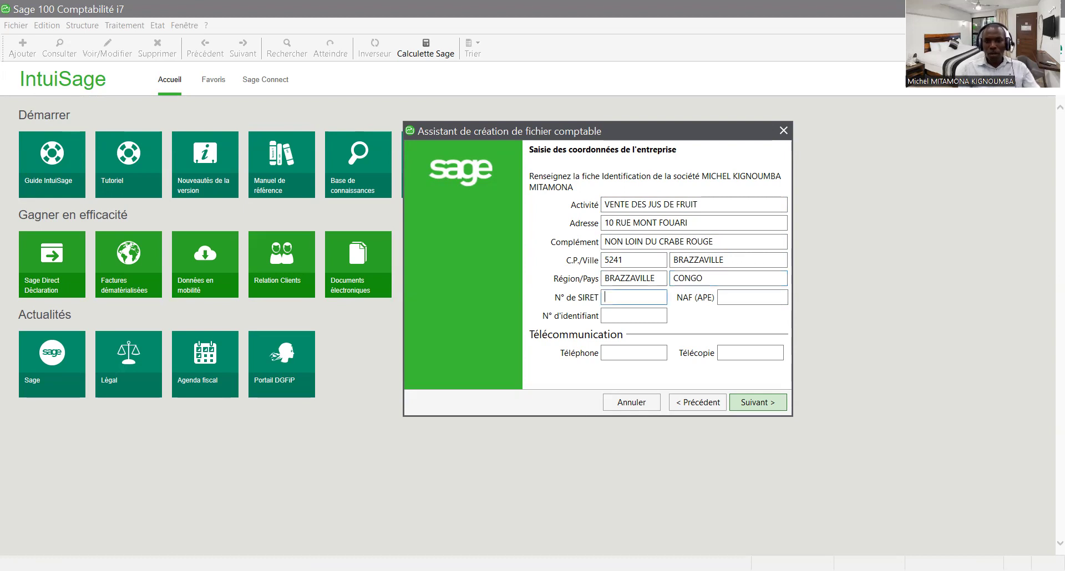
# - Enter the SIRET and identification numbers and set the NAF code to 111111
pyautogui.write('00000000000000')
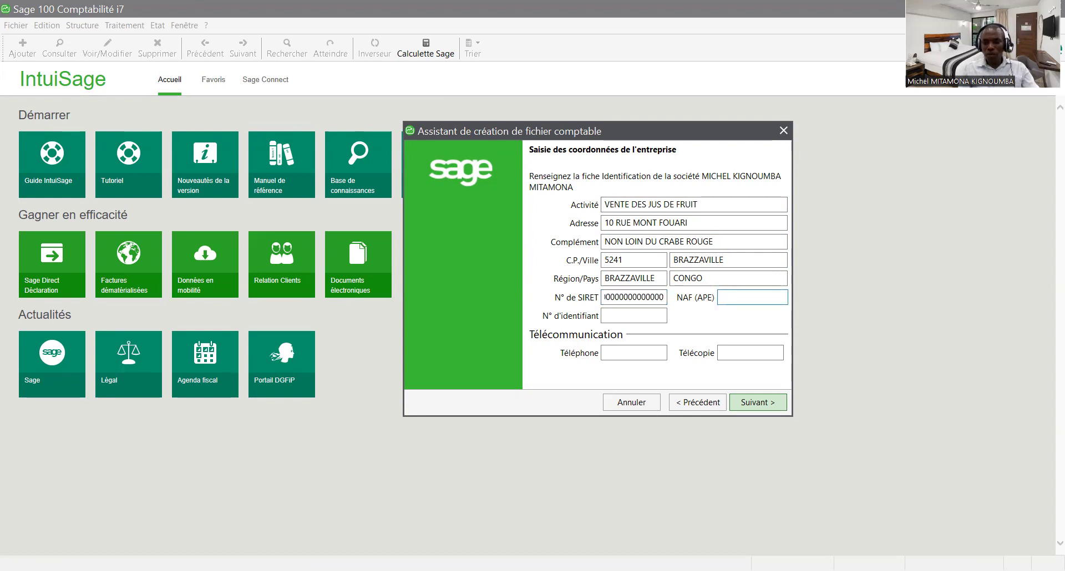
pyautogui.write('000000')
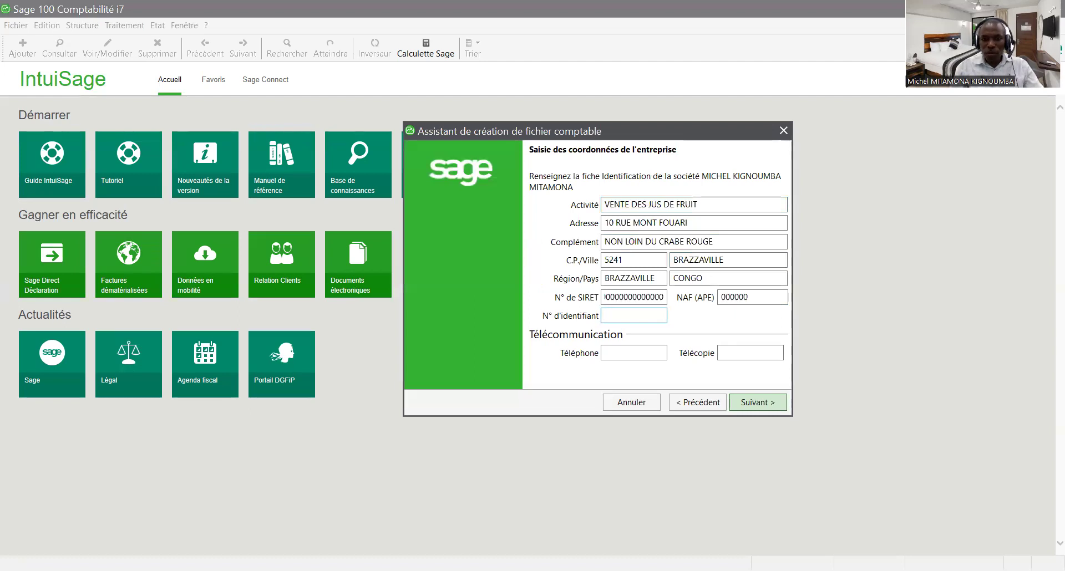
pyautogui.write('22222222222222')
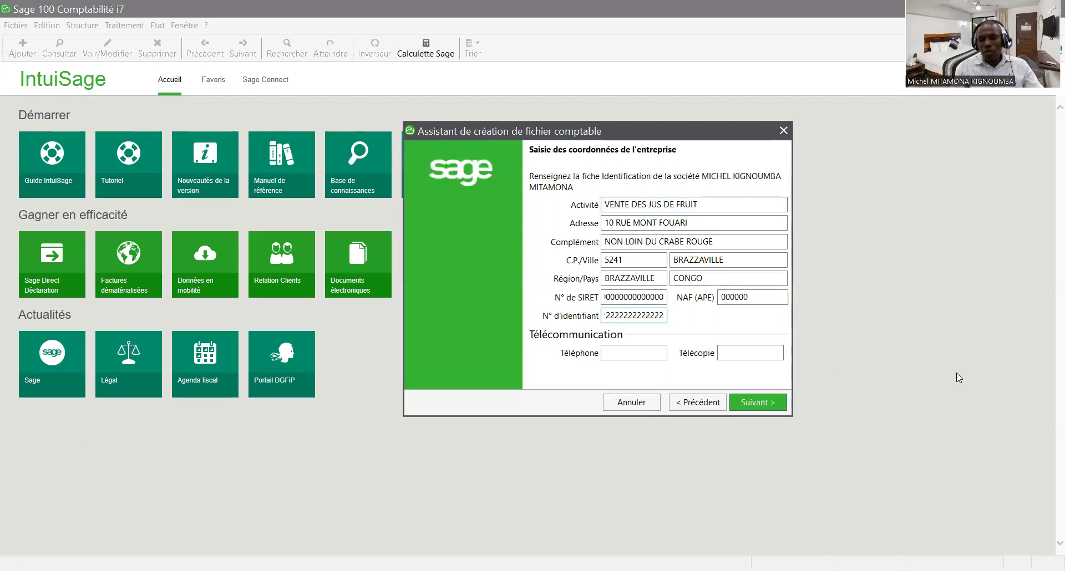
pyautogui.click(748, 299)
pyautogui.press('BackSpace')
pyautogui.press('BackSpace')
pyautogui.press('BackSpace')
pyautogui.press('BackSpace')
pyautogui.press('BackSpace')
pyautogui.press('BackSpace')
pyautogui.write('111111')
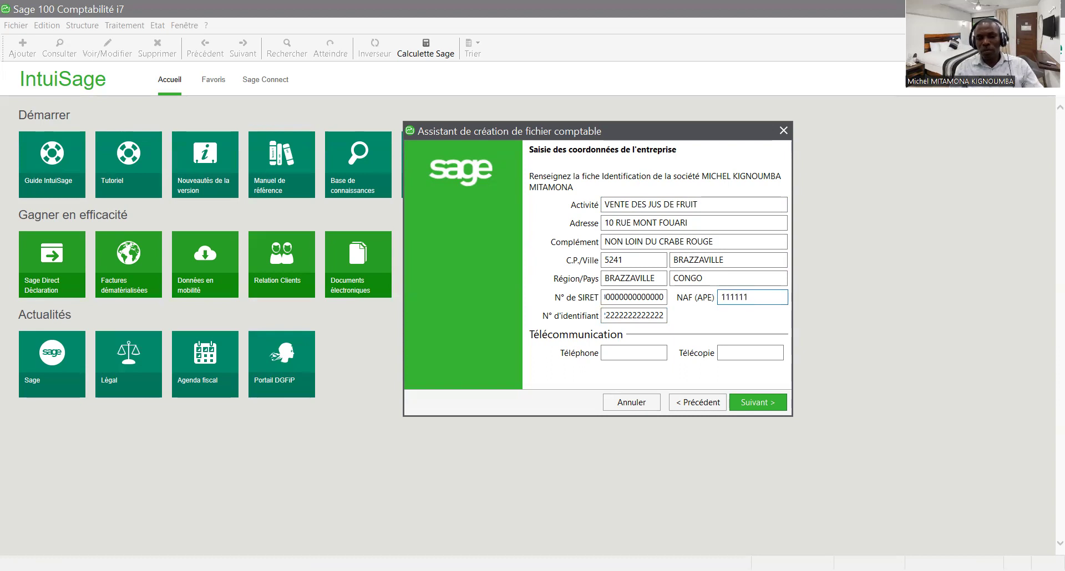
# - Enter the company's phone and fax numbers and advance to the fiscal-year page
pyautogui.click(634, 351)
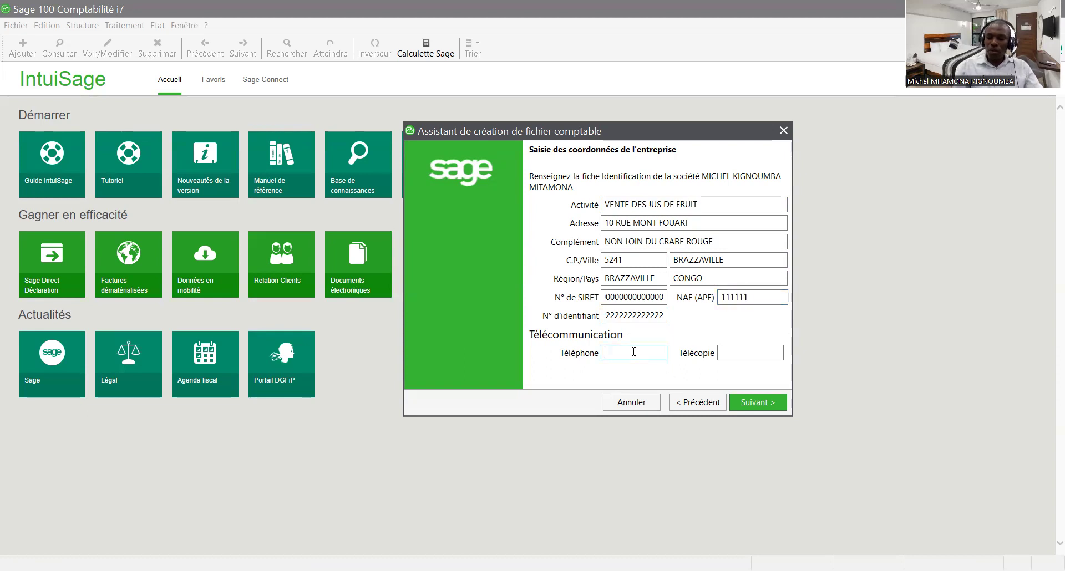
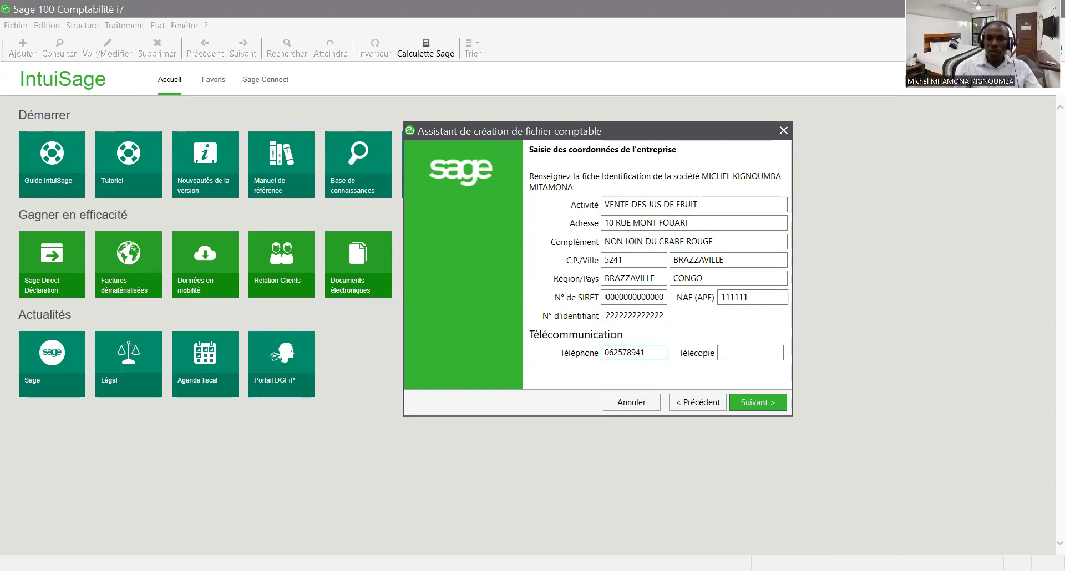
pyautogui.press('Tab')
pyautogui.write('10')
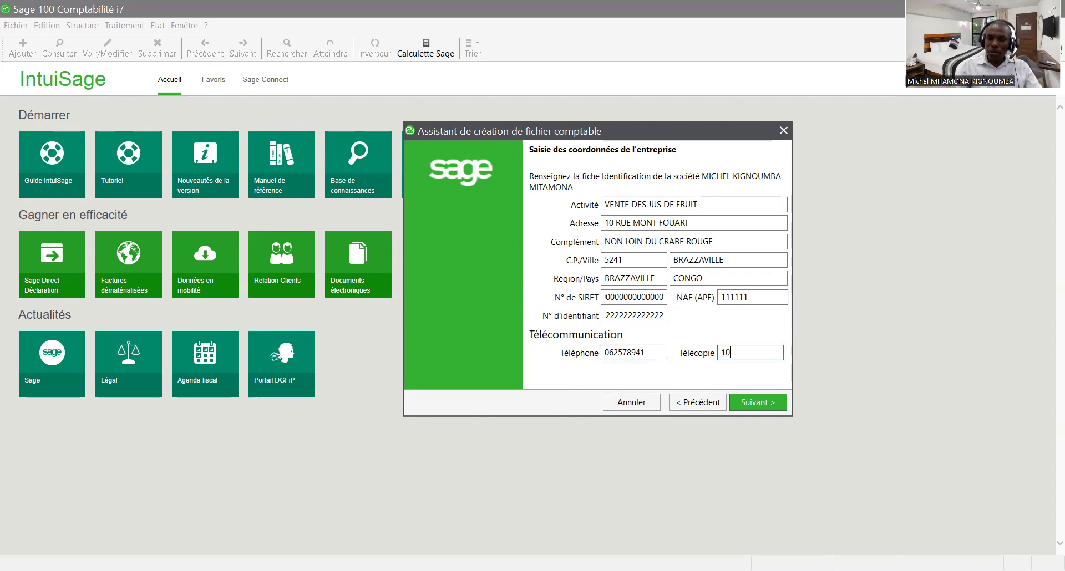
pyautogui.write('5287')
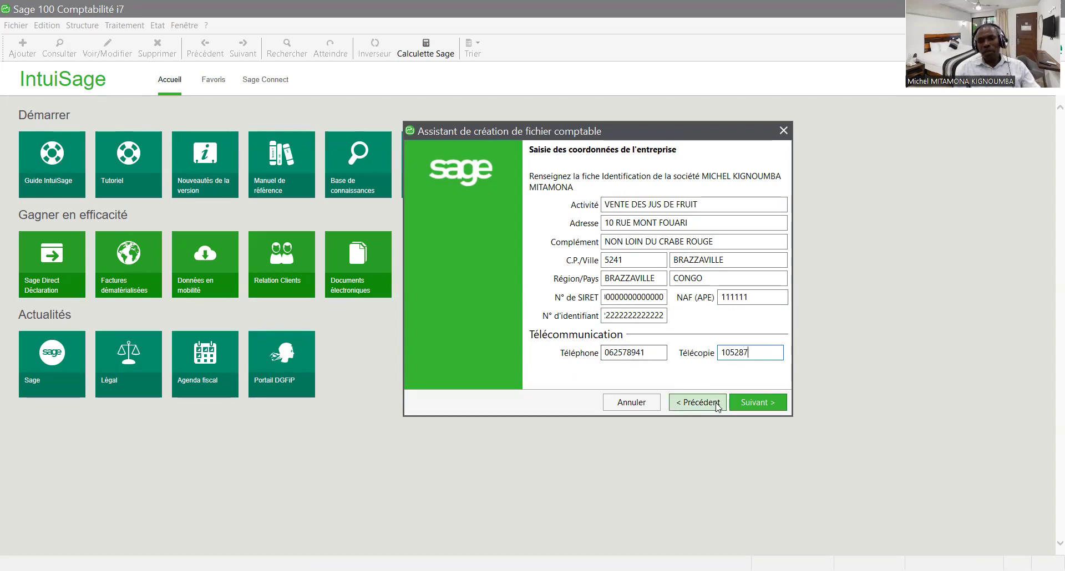
pyautogui.click(751, 403)
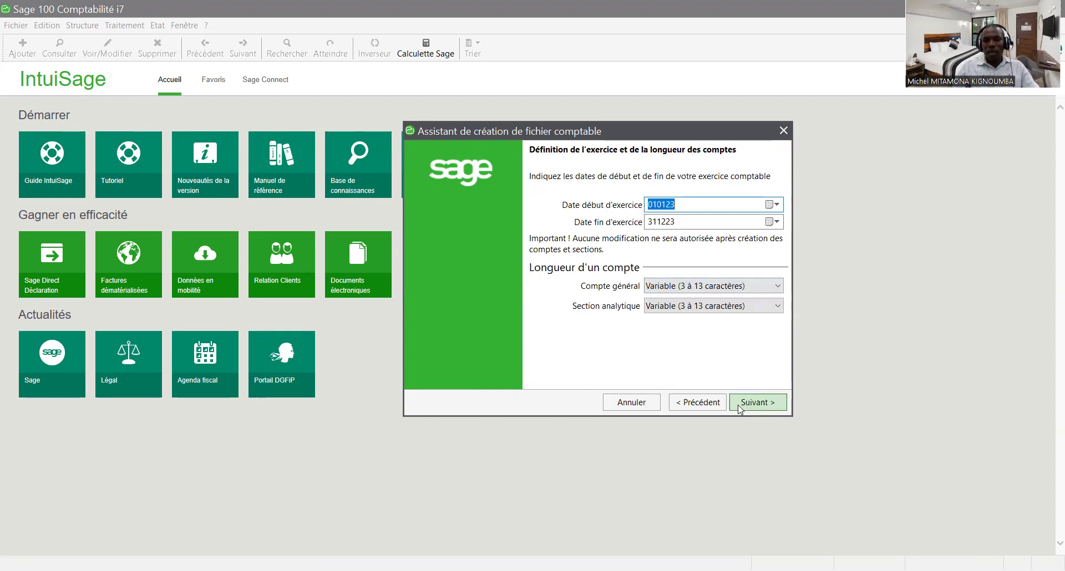
# - Keep the 010123–311223 fiscal year and set the account currency to F CFA
pyautogui.click(755, 405)
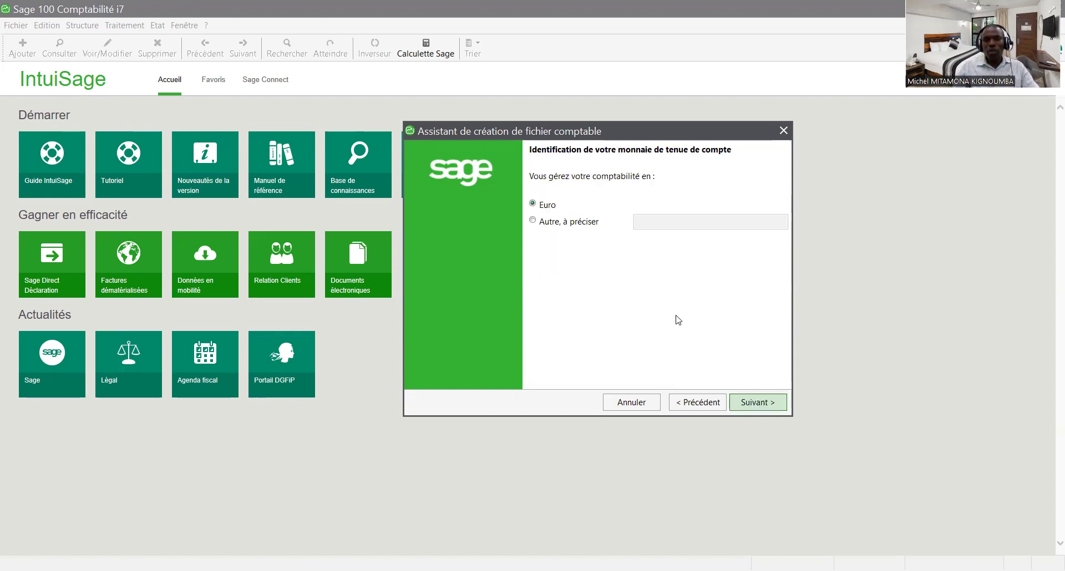
pyautogui.click(553, 227)
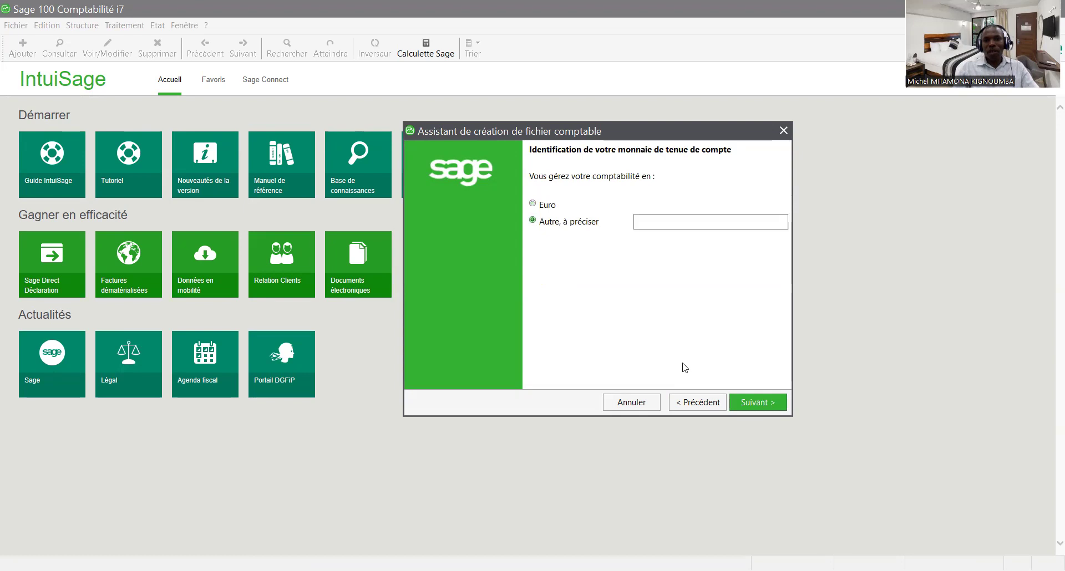
pyautogui.click(759, 404)
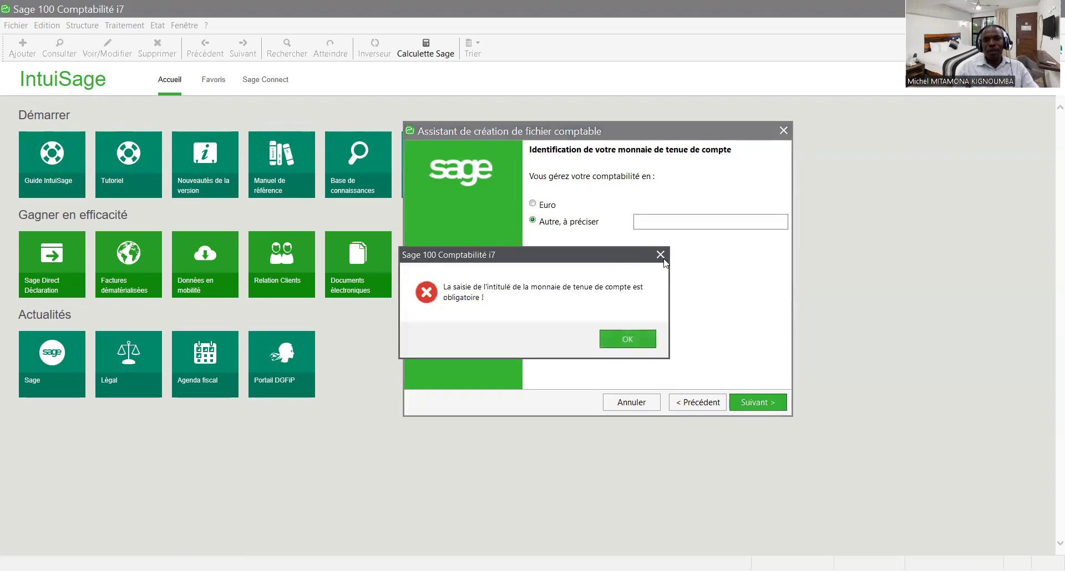
pyautogui.press('Return')
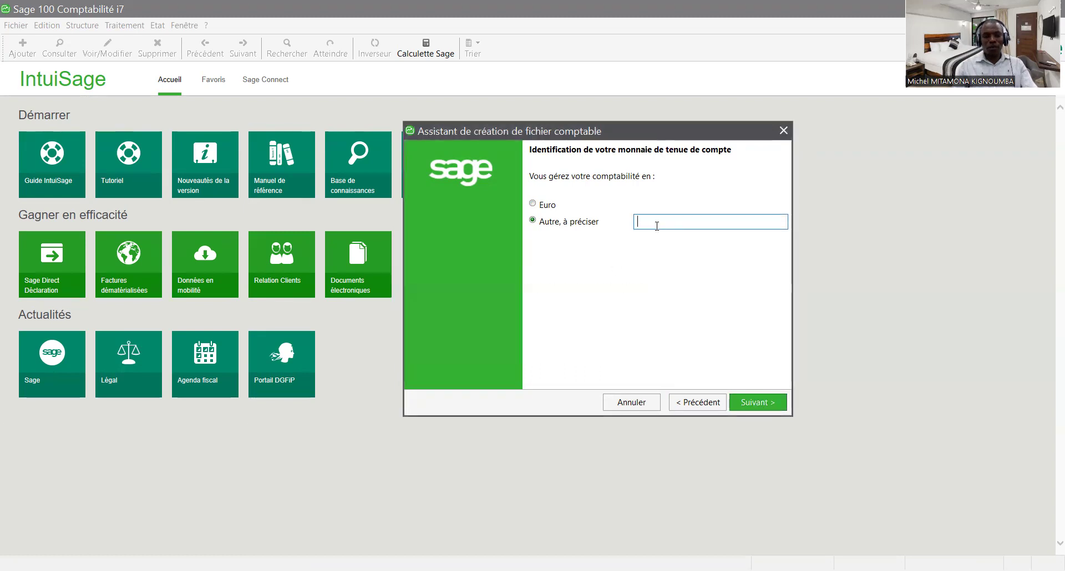
pyautogui.write('F CFA')
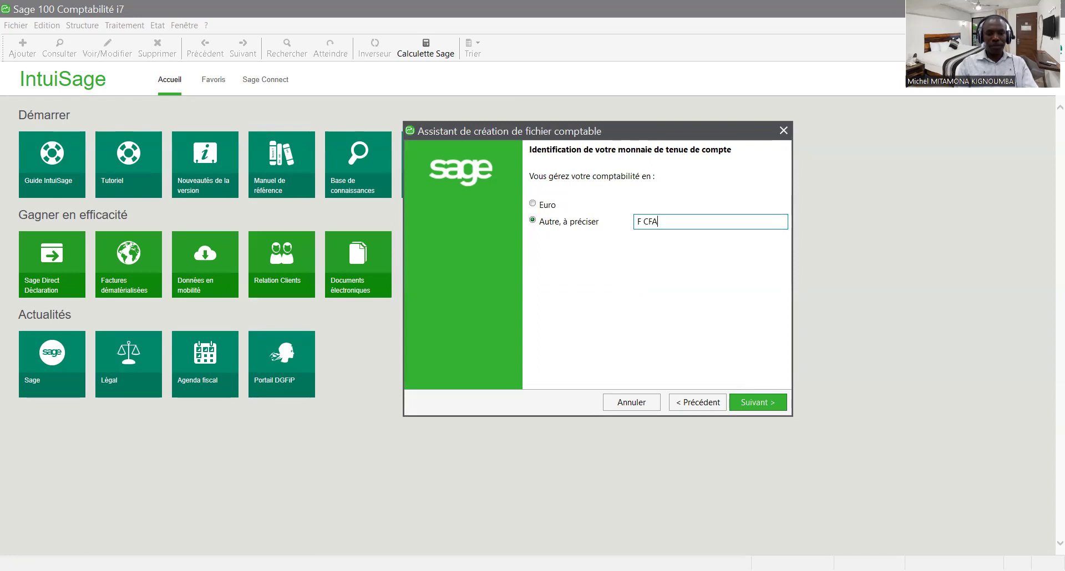
pyautogui.click(749, 404)
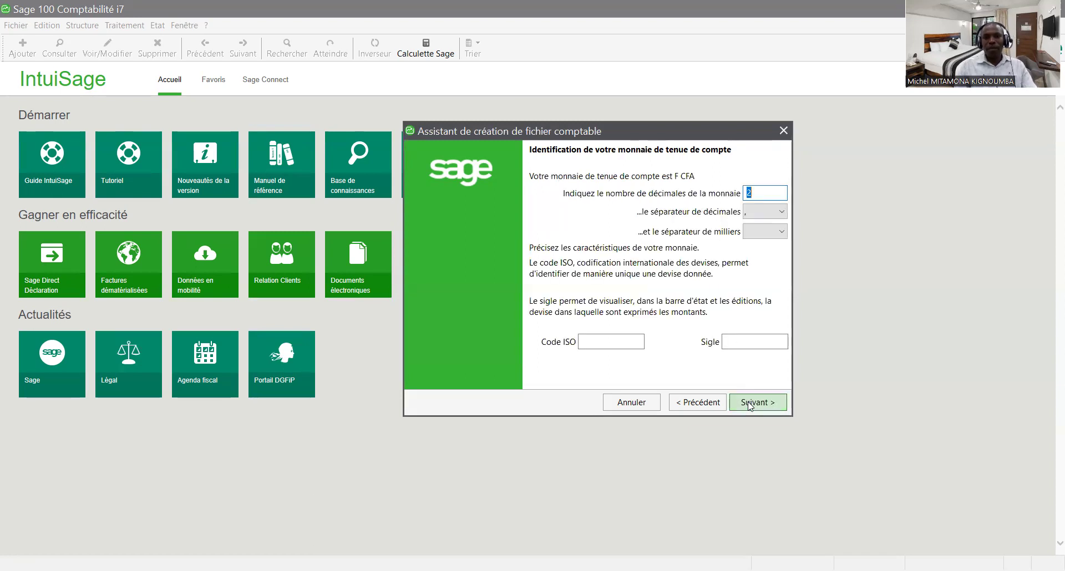
# - Set the F CFA currency details: dot thousands separator, ISO code XAF, symbol F CFA
pyautogui.click(781, 232)
pyautogui.click(765, 259)
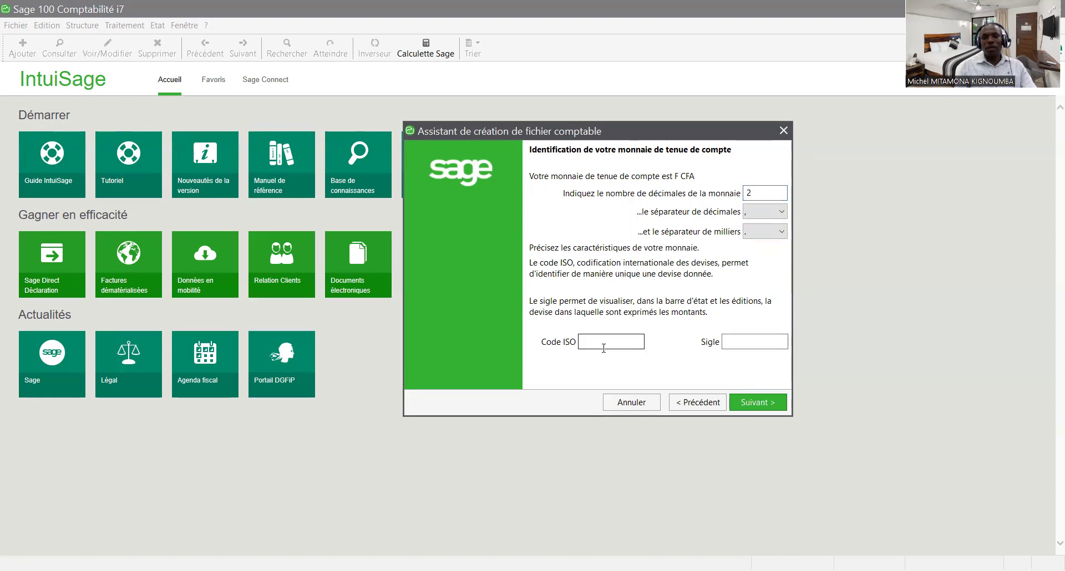
pyautogui.click(603, 342)
pyautogui.write('XAF')
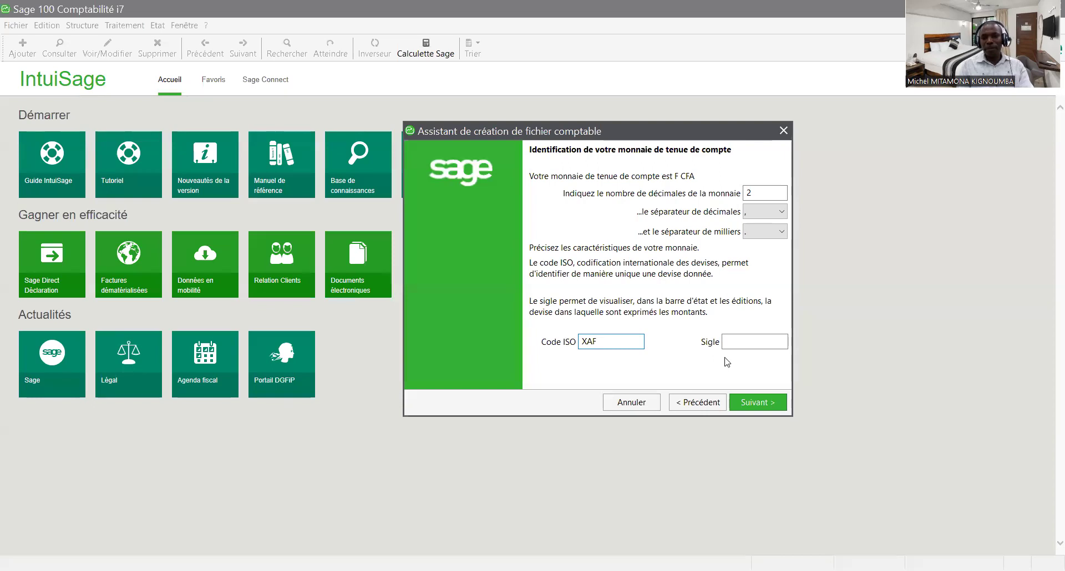
pyautogui.click(740, 340)
pyautogui.write('F CFA')
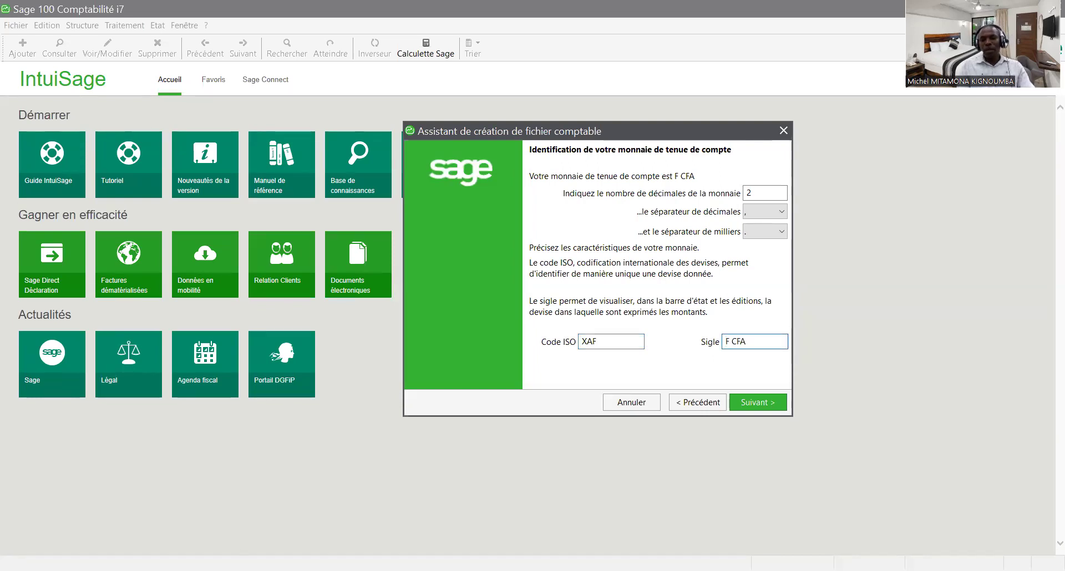
pyautogui.click(756, 407)
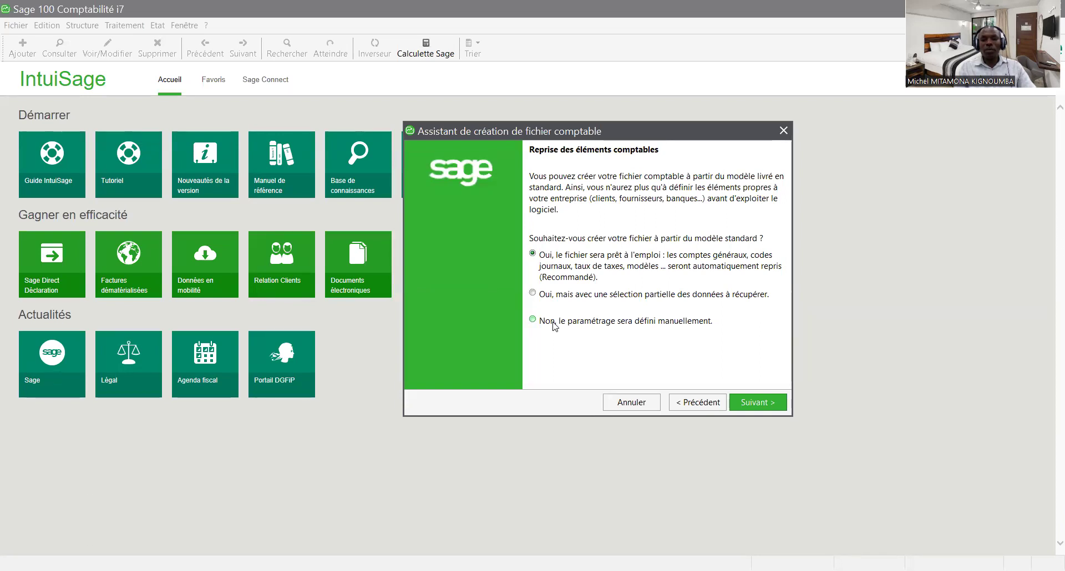
# - Opt for manual accounting setup instead of the standard model and continue
pyautogui.click(554, 325)
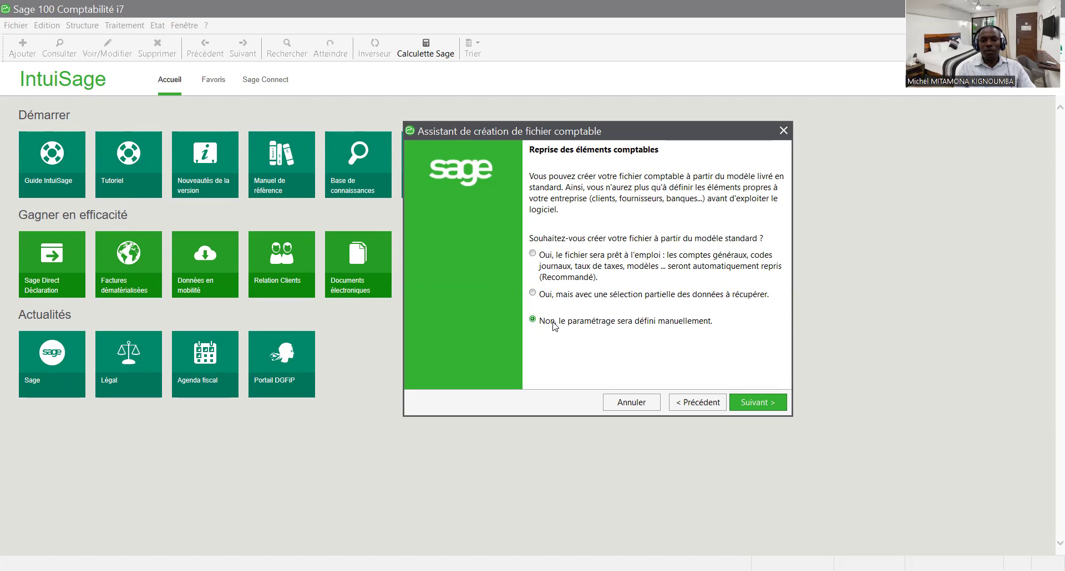
pyautogui.click(759, 408)
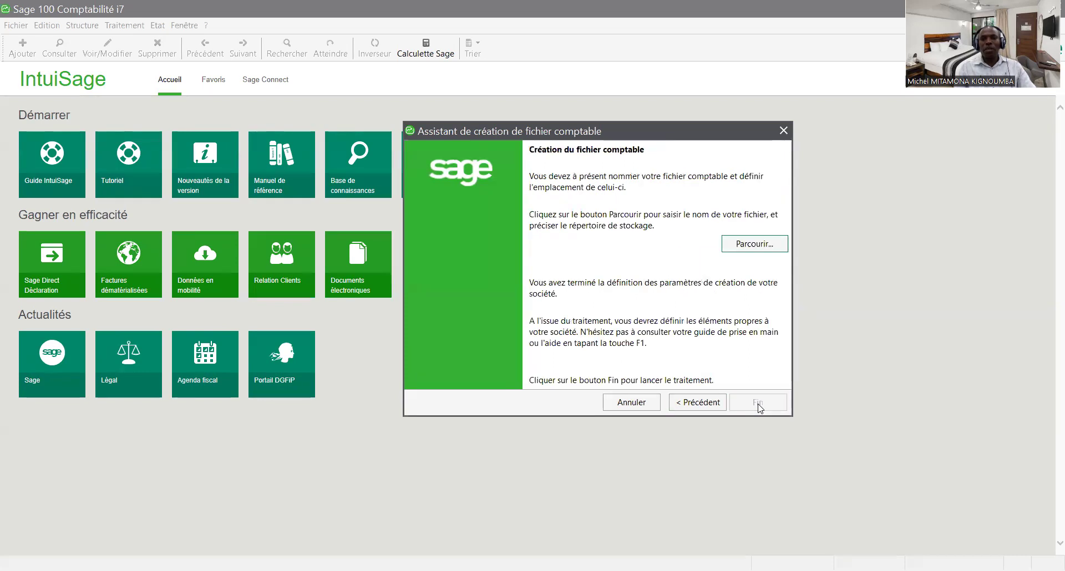
# - Save the accounting file in Documents under the company's name and create it
pyautogui.click(759, 244)
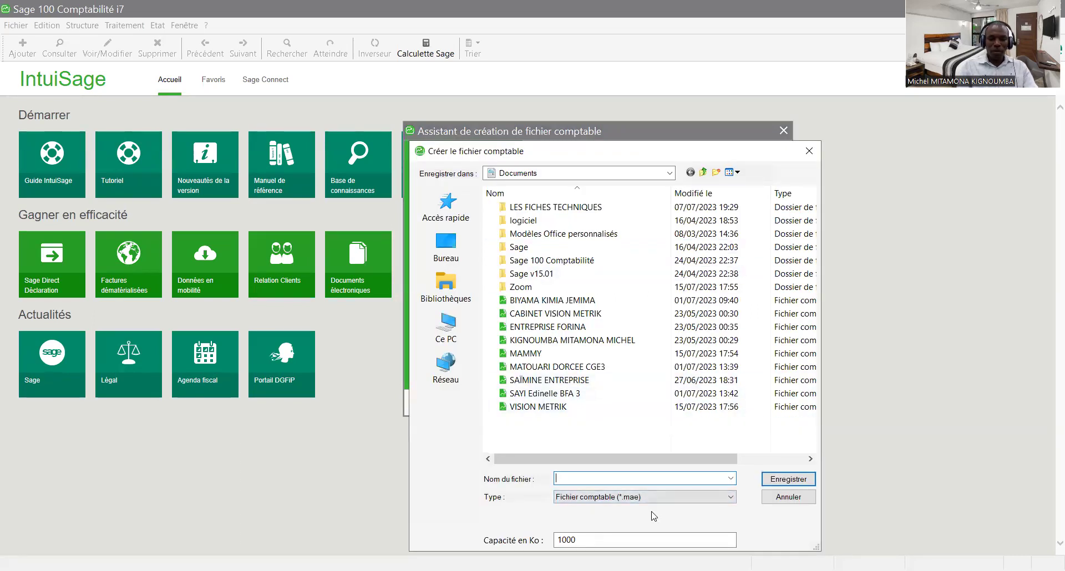
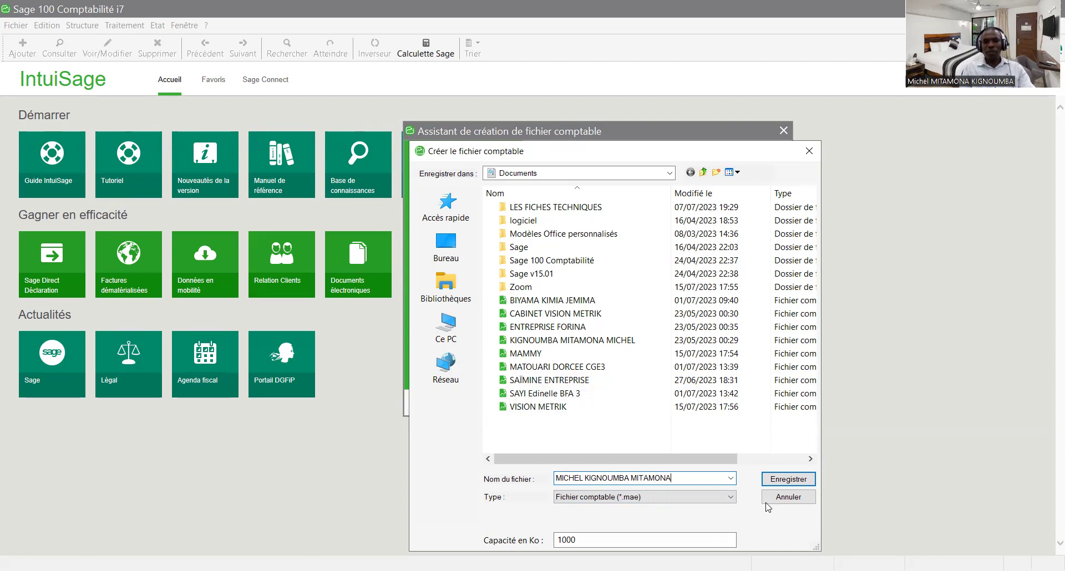
pyautogui.click(791, 481)
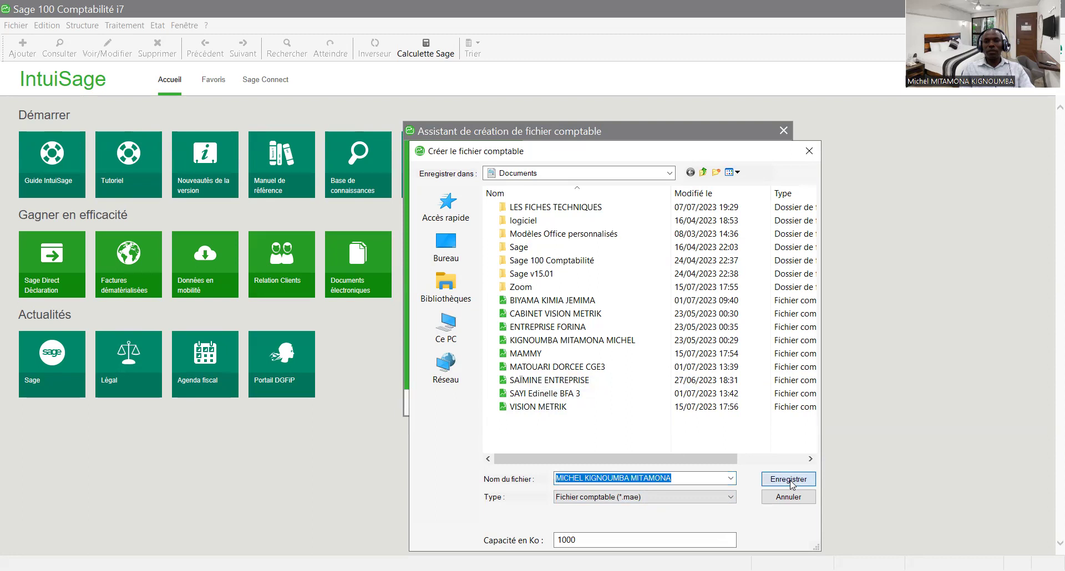
pyautogui.click(761, 405)
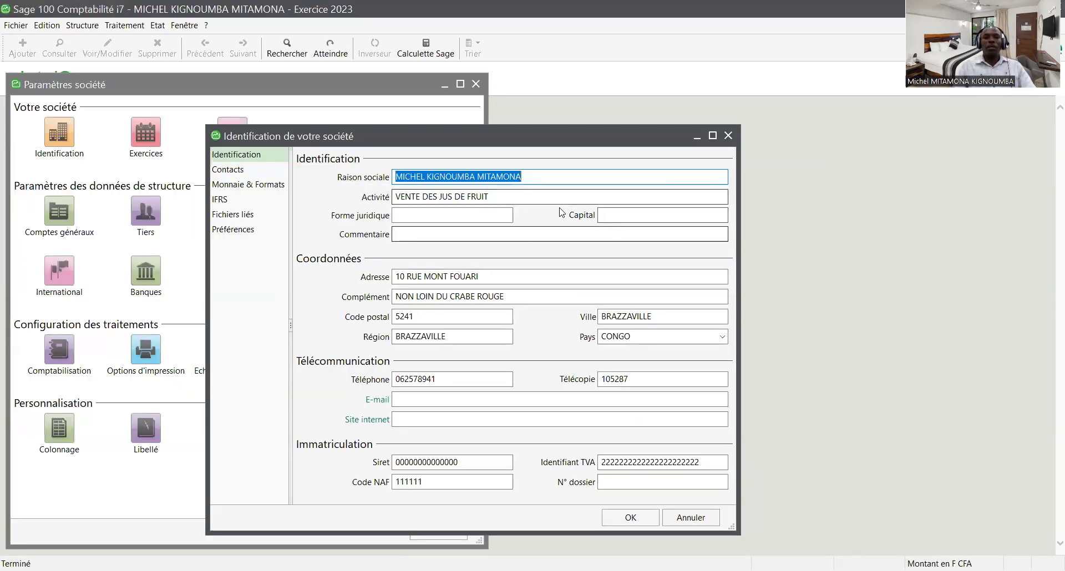
# - Close the company settings and open the empty Plan Comptable maximized
pyautogui.click(729, 136)
pyautogui.click(476, 84)
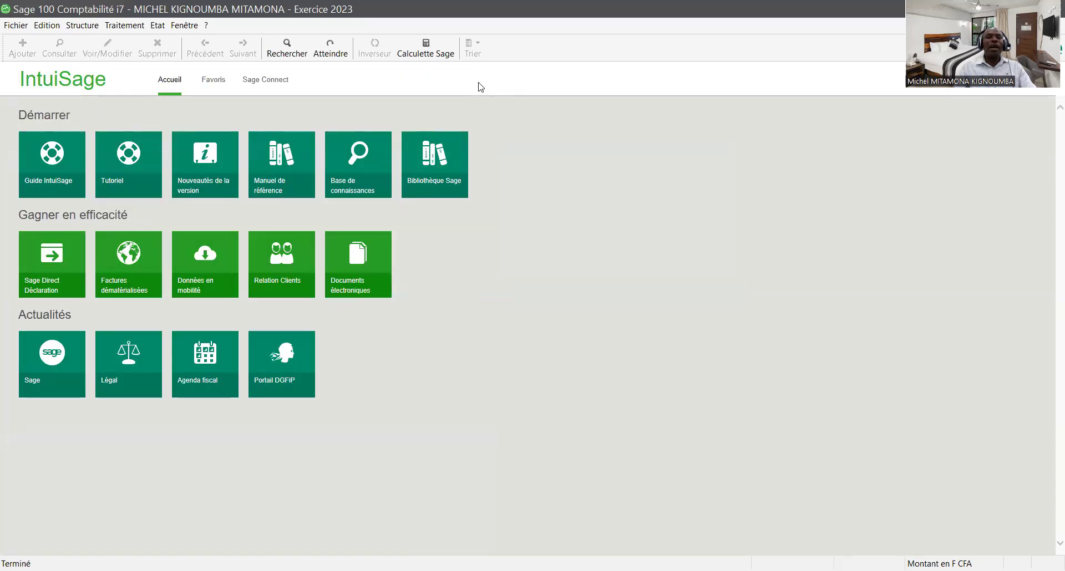
pyautogui.click(87, 28)
pyautogui.click(107, 40)
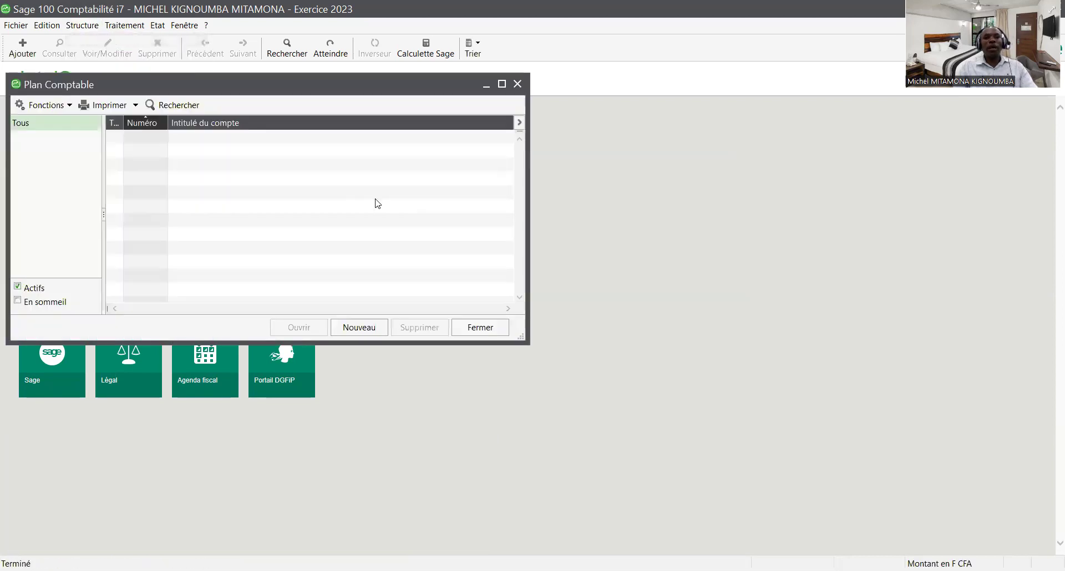
pyautogui.click(501, 83)
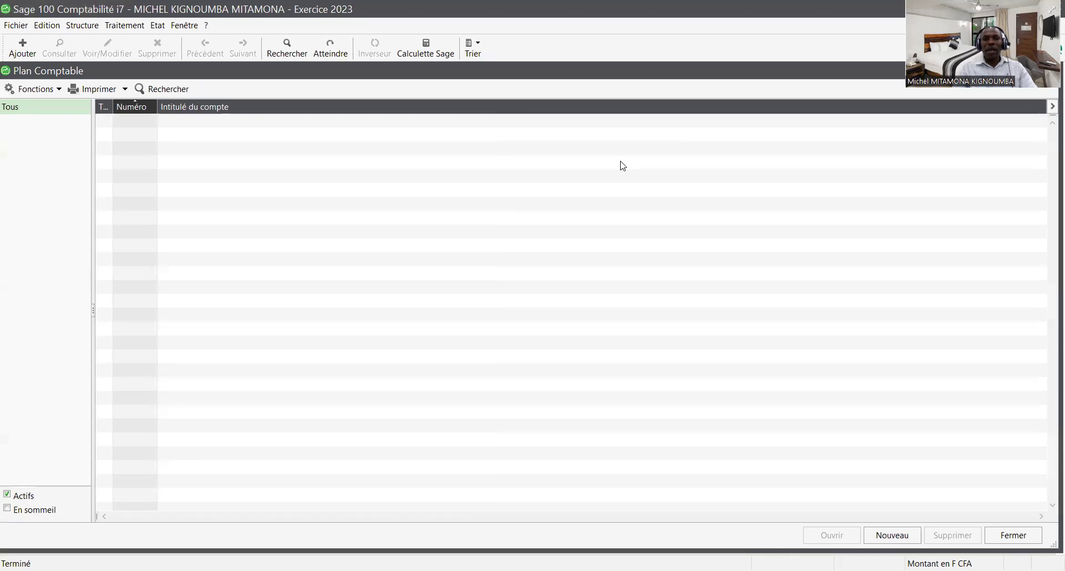
# - Add general account 52100001 with title BANQUE to the chart of accounts
pyautogui.rightClick(376, 218)
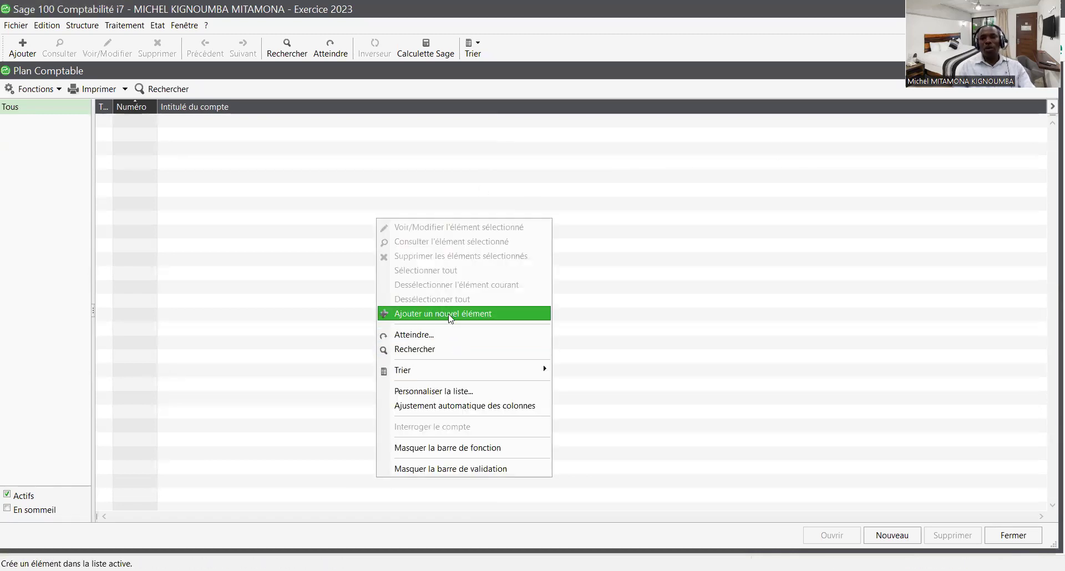
pyautogui.click(449, 314)
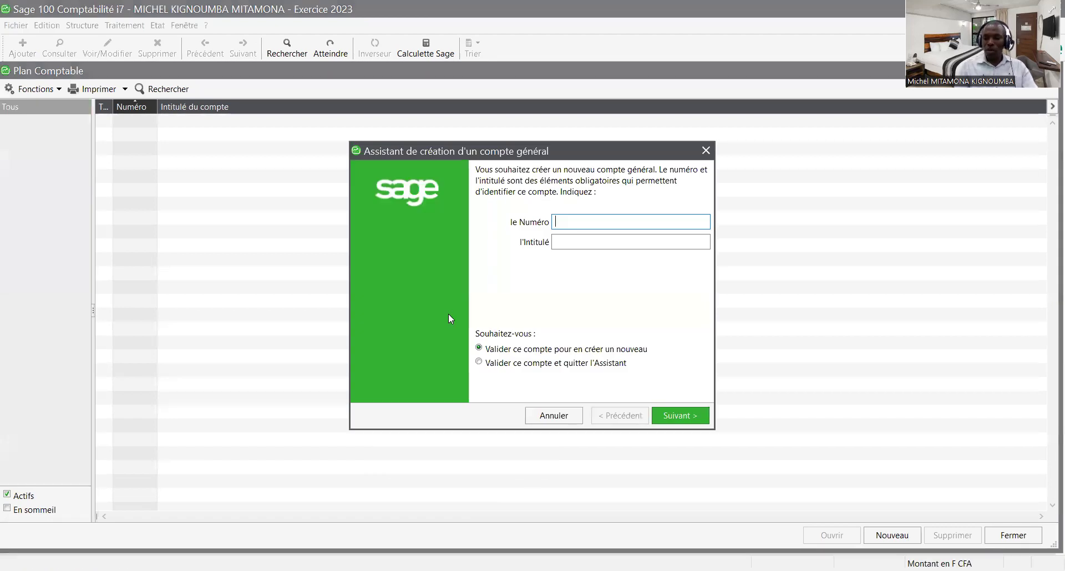
pyautogui.write('521000')
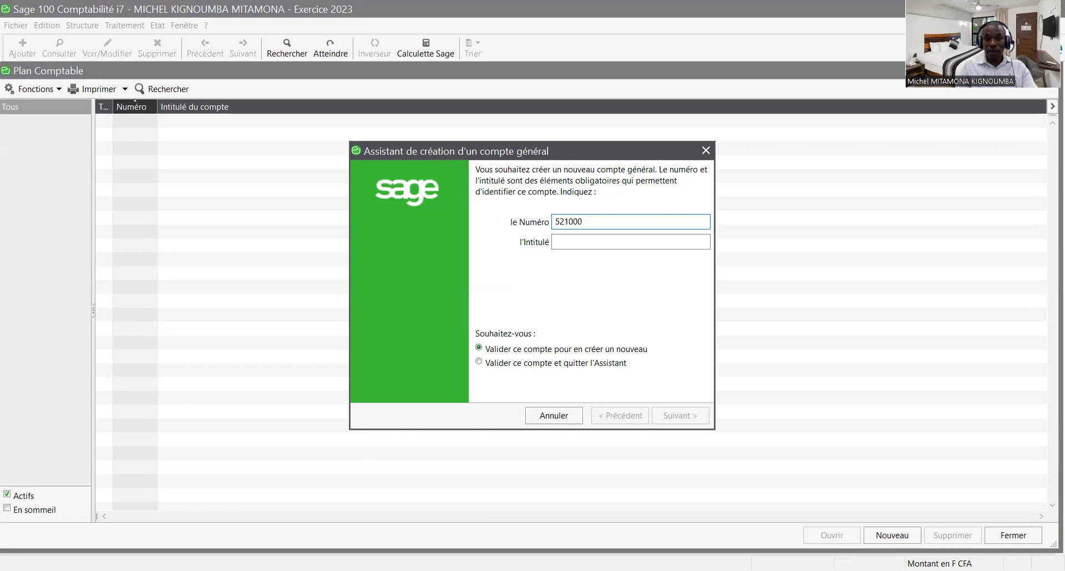
pyautogui.write('01')
pyautogui.press('Tab')
pyautogui.write('BAN')
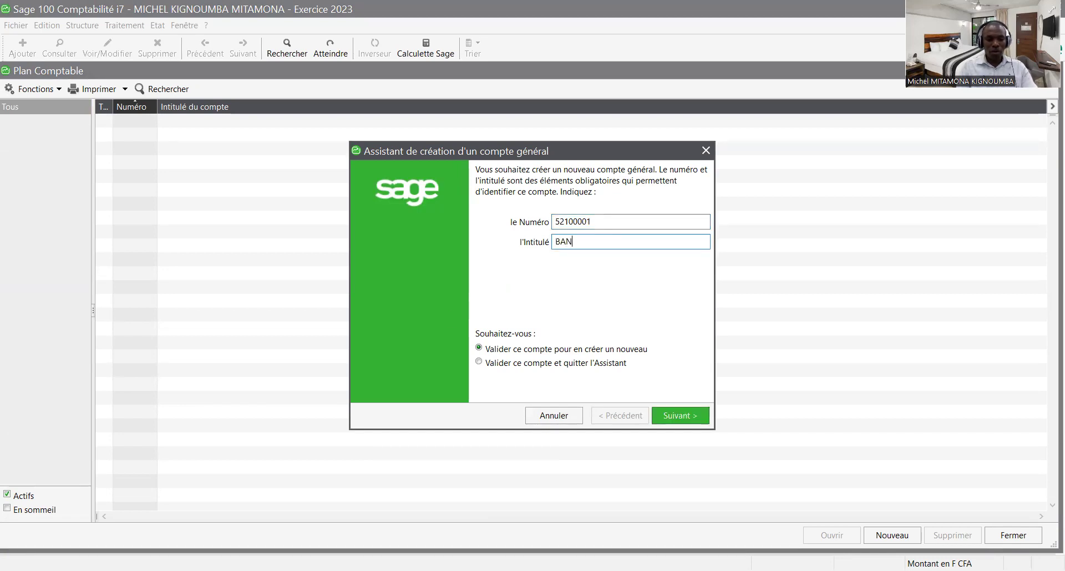
pyautogui.write('QUE')
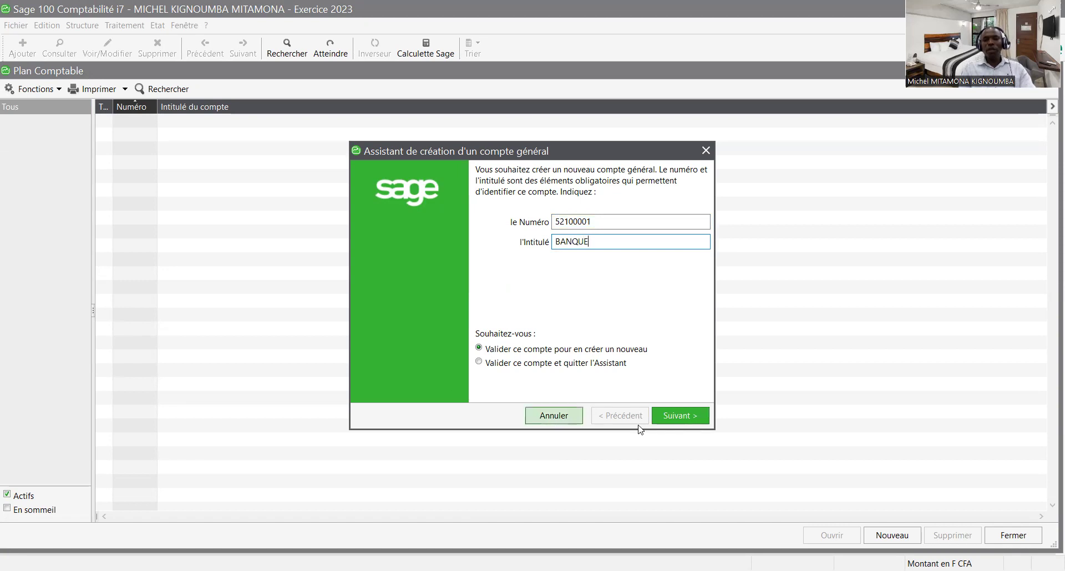
pyautogui.click(682, 417)
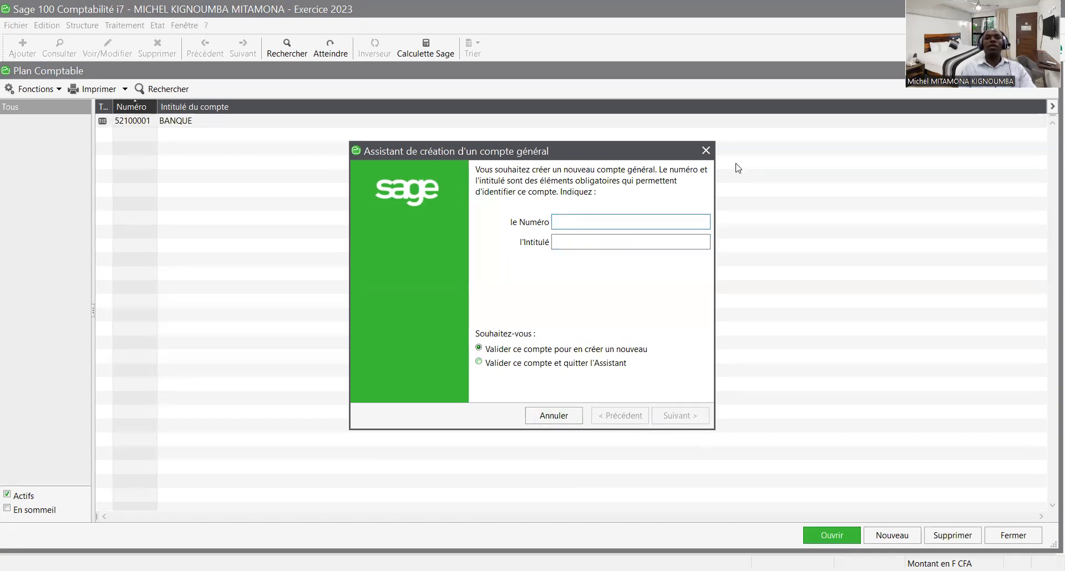
pyautogui.click(705, 150)
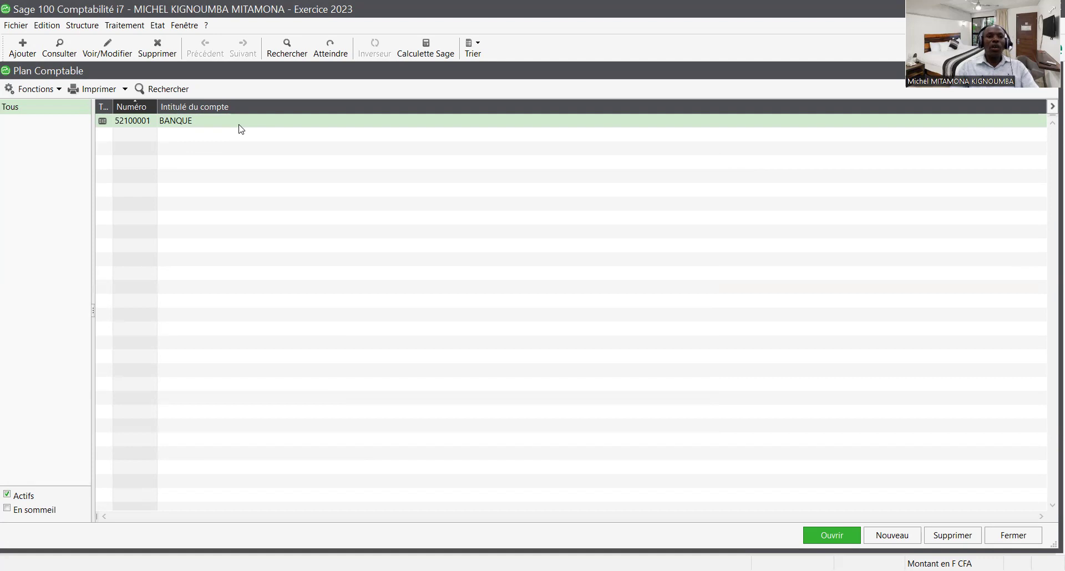
# - Delete the BANQUE account from the chart of accounts, confirm with Oui, and close the list
pyautogui.rightClick(240, 128)
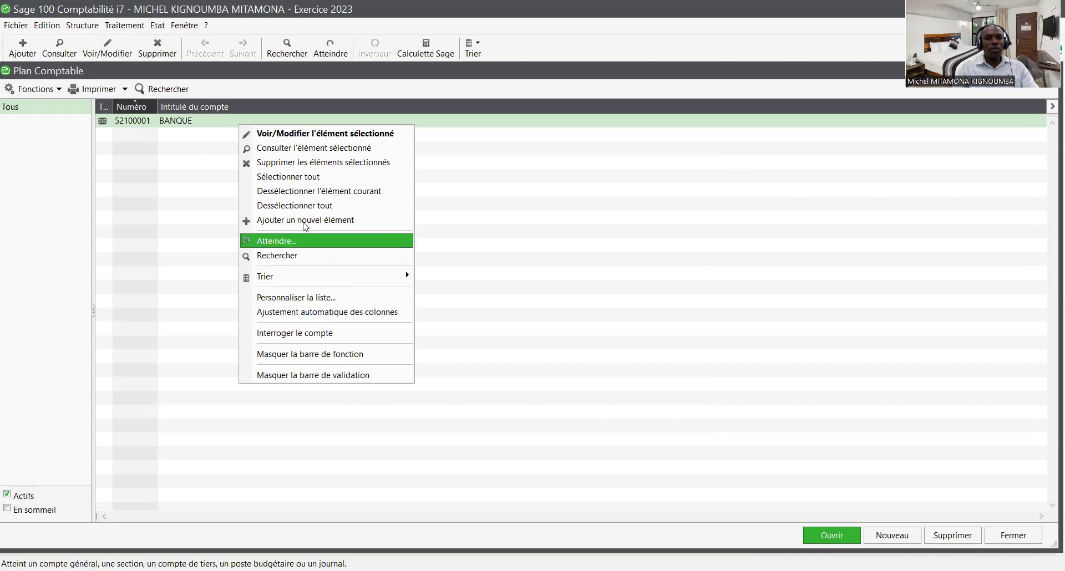
pyautogui.click(306, 165)
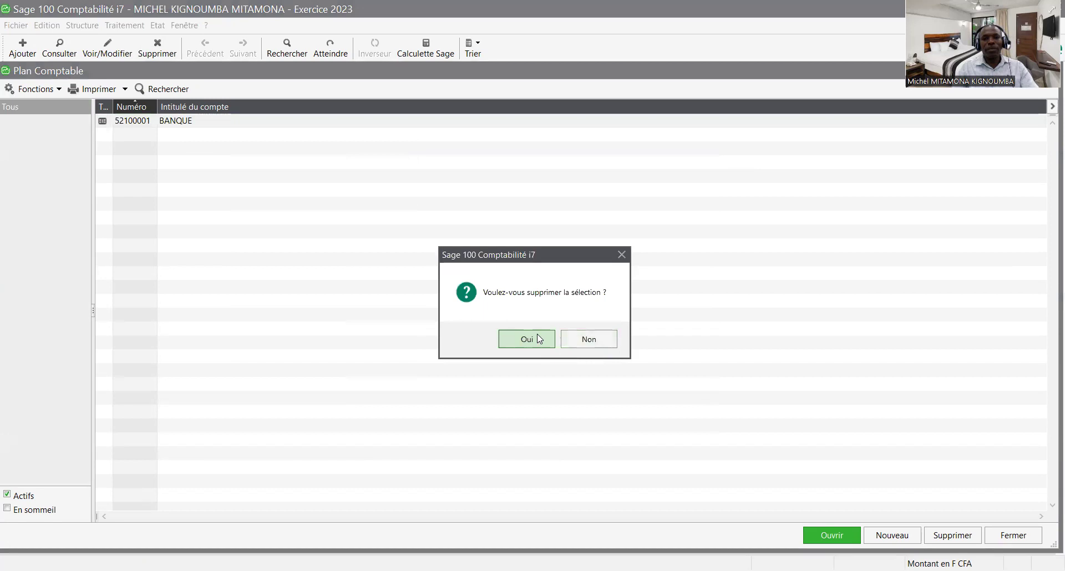
pyautogui.click(537, 333)
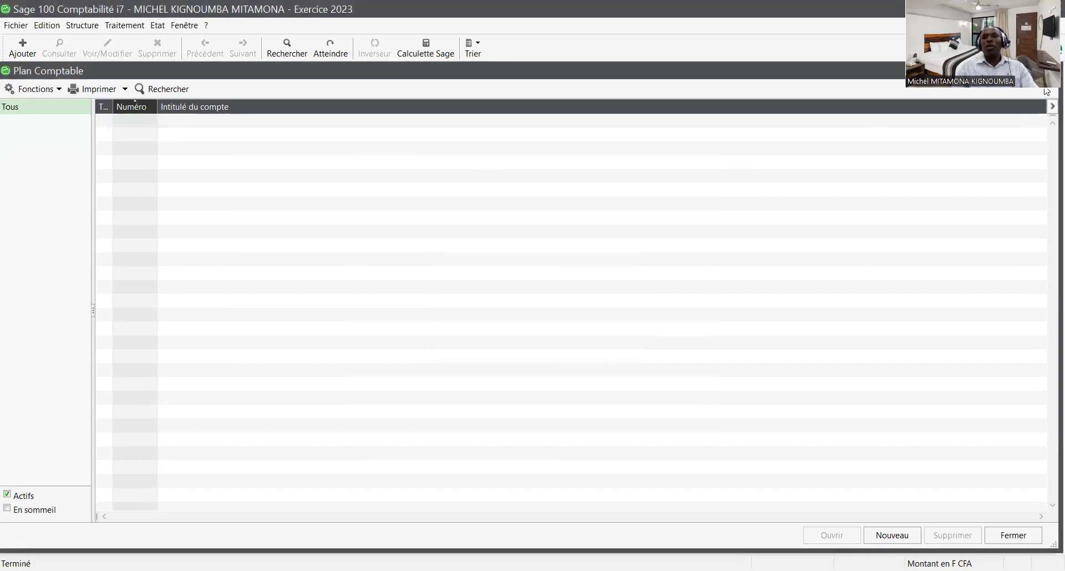
pyautogui.click(1051, 71)
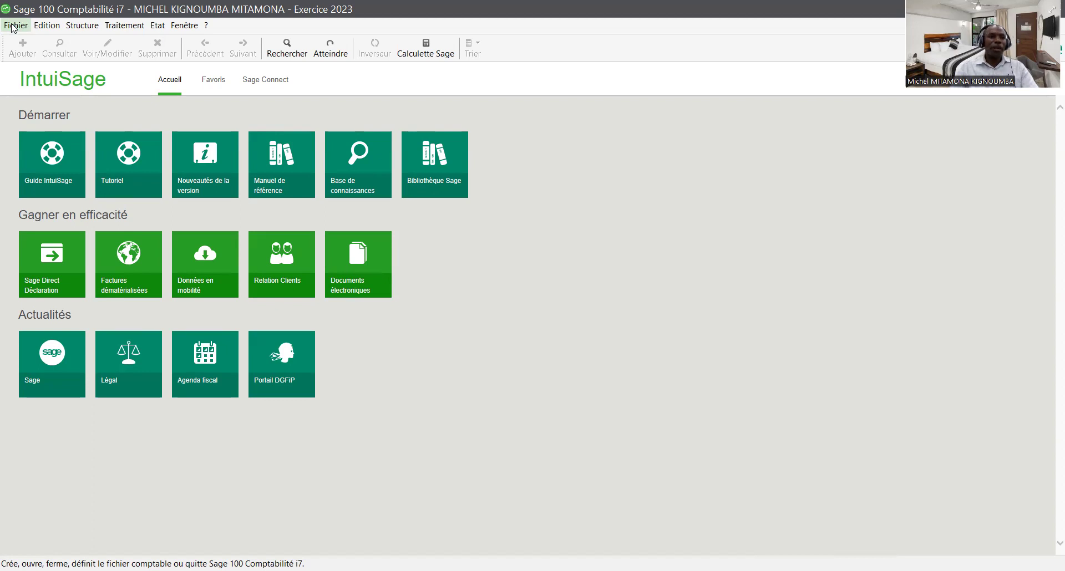
# - Start a Fichier > Importer > Format paramétrable import to choose a format file from Documents
pyautogui.click(13, 25)
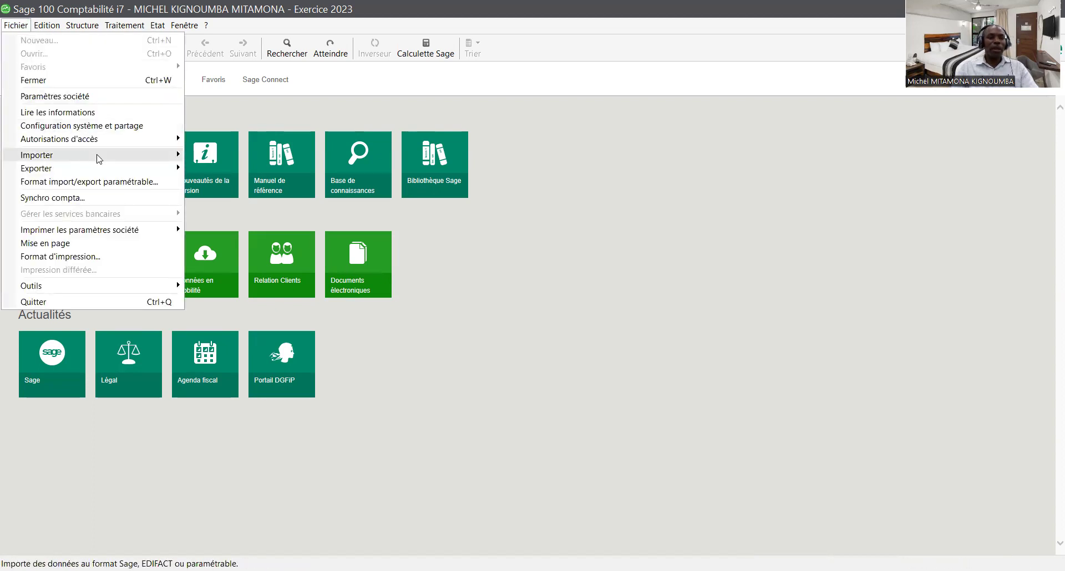
pyautogui.moveTo(99, 159)
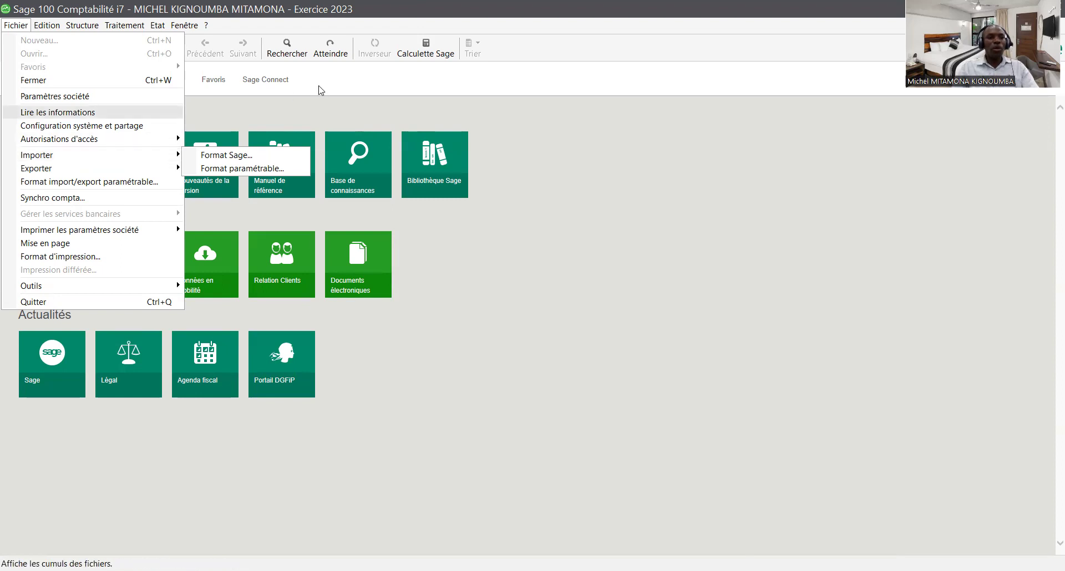
pyautogui.click(304, 115)
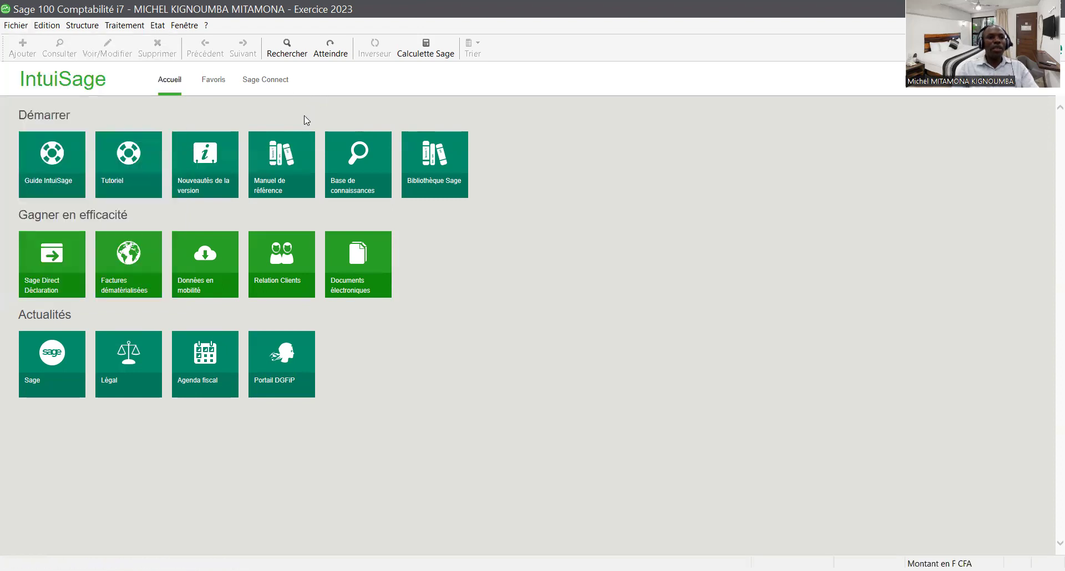
pyautogui.click(14, 28)
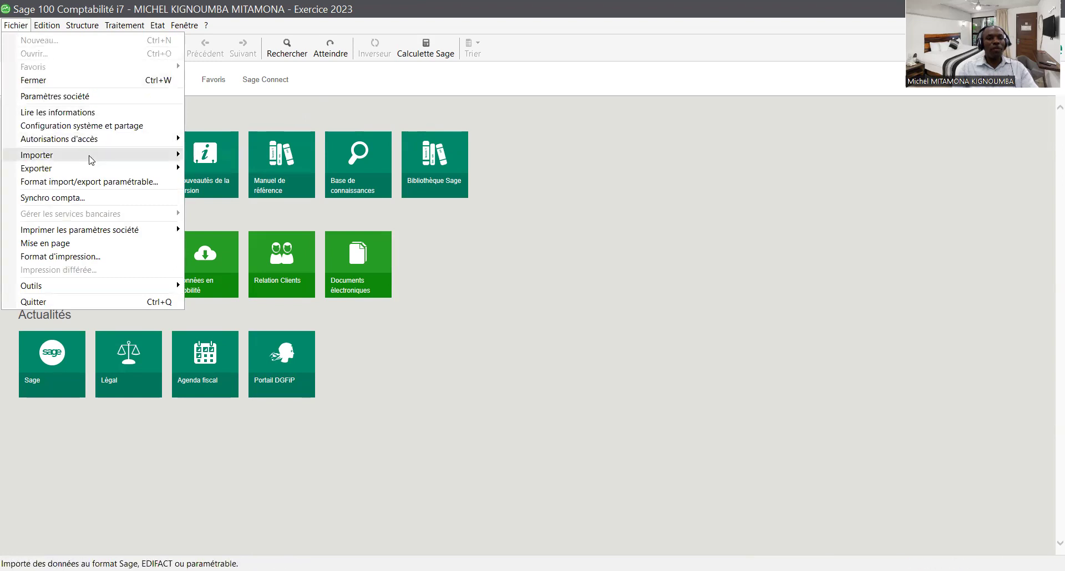
pyautogui.moveTo(91, 159)
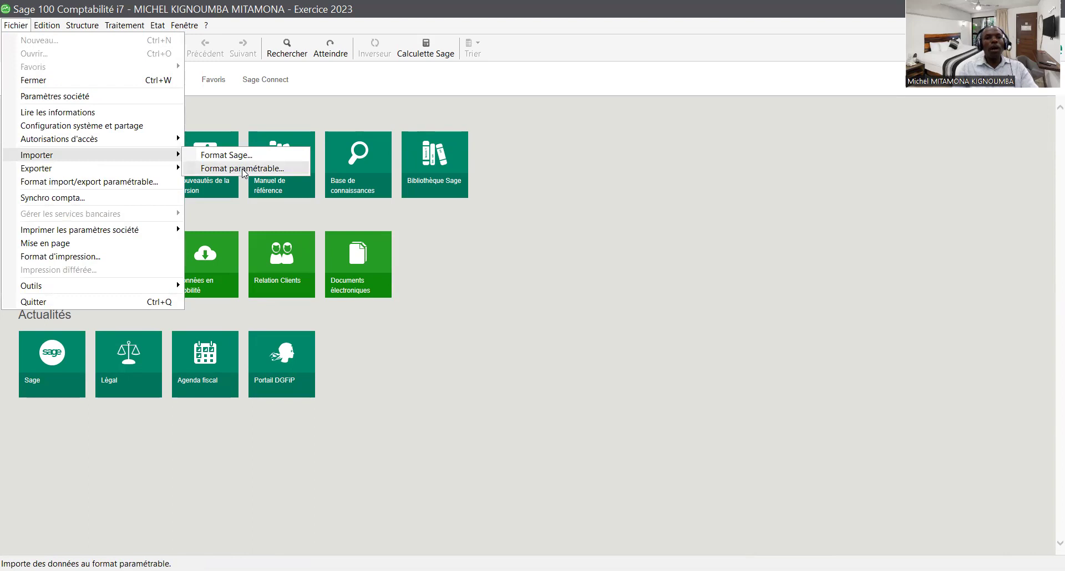
pyautogui.click(242, 169)
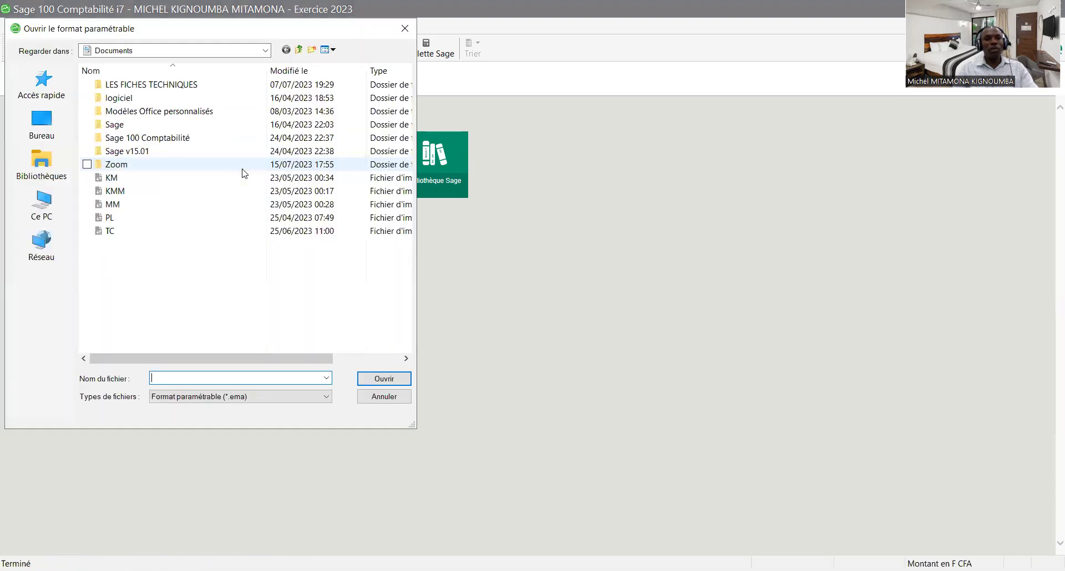
# - Import PL.txt from the Bureau with the PL format and acknowledge 'Procédure terminée'
pyautogui.click(162, 221)
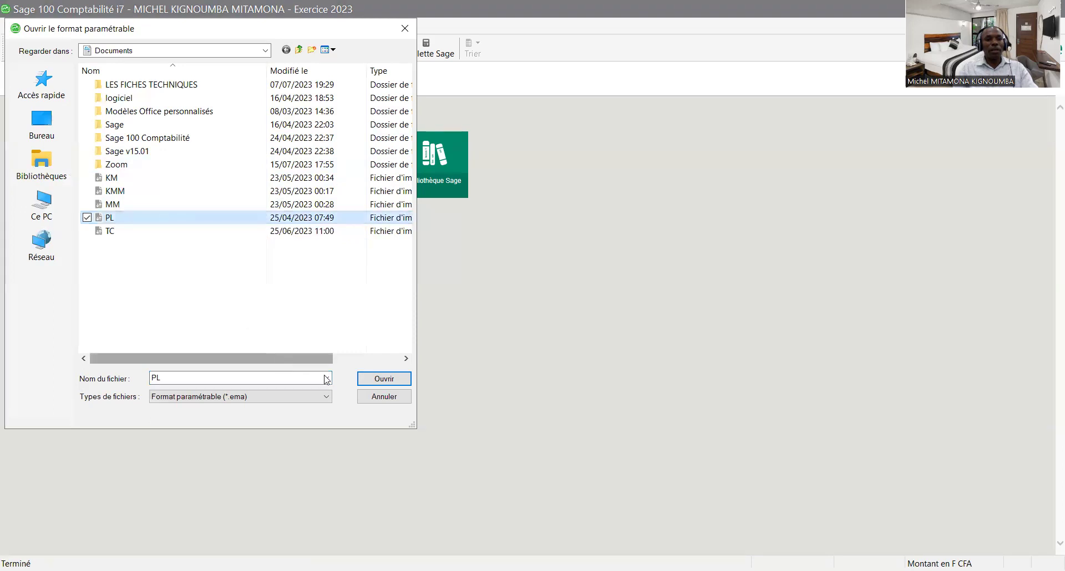
pyautogui.click(372, 380)
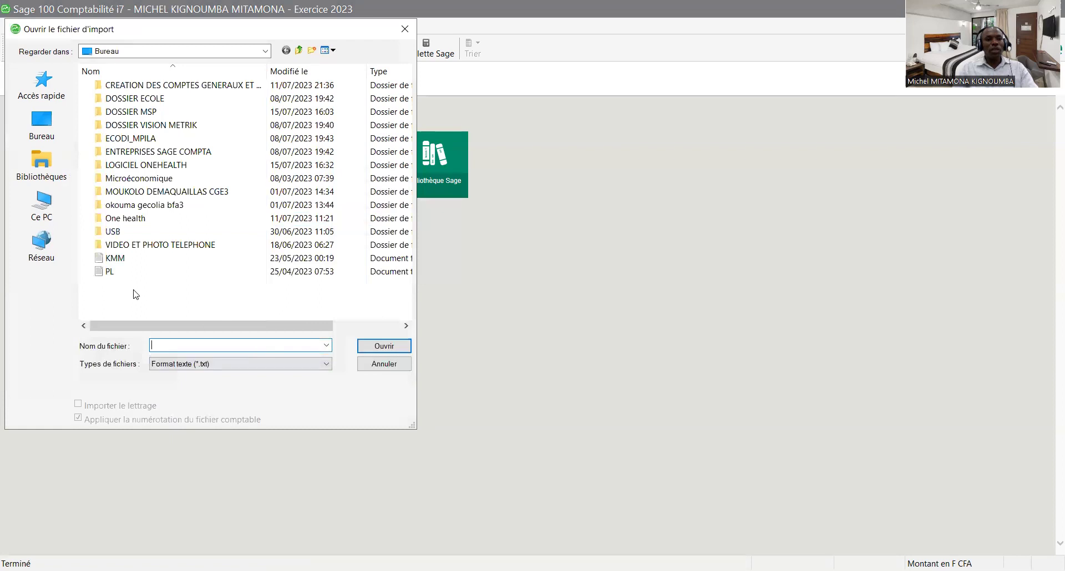
pyautogui.click(120, 273)
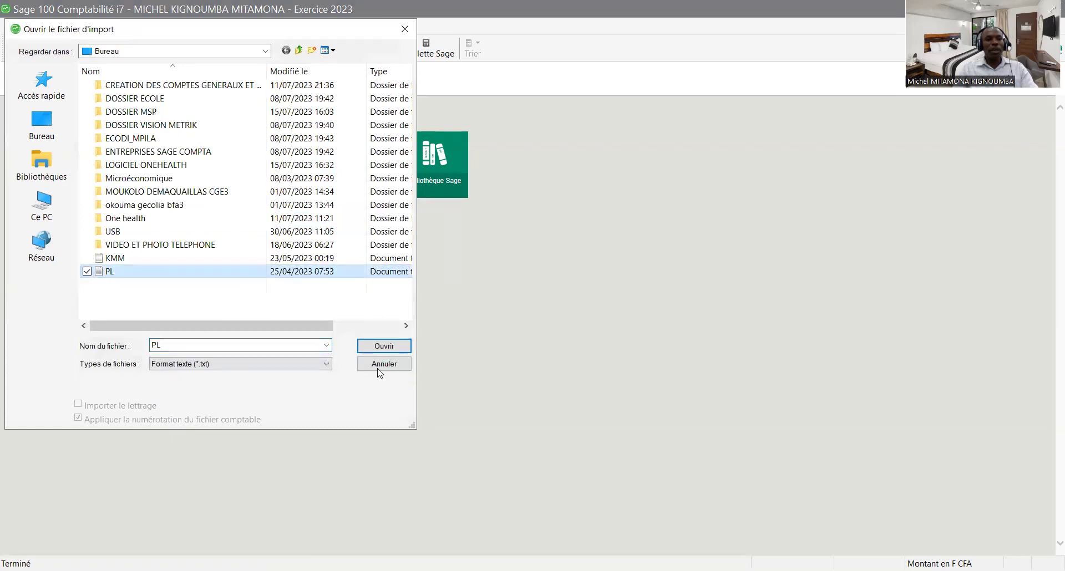
pyautogui.click(385, 347)
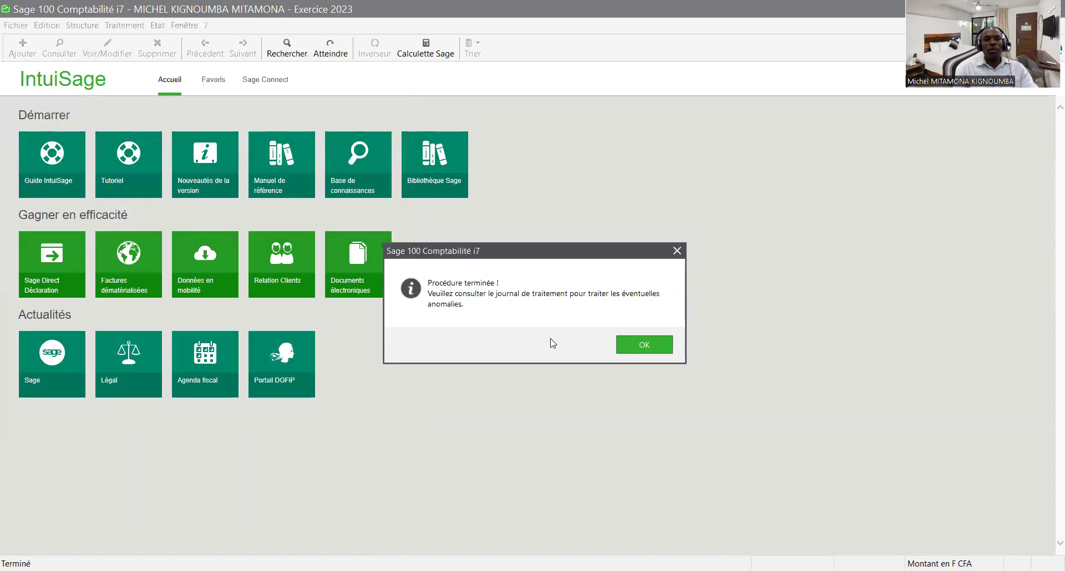
pyautogui.click(645, 347)
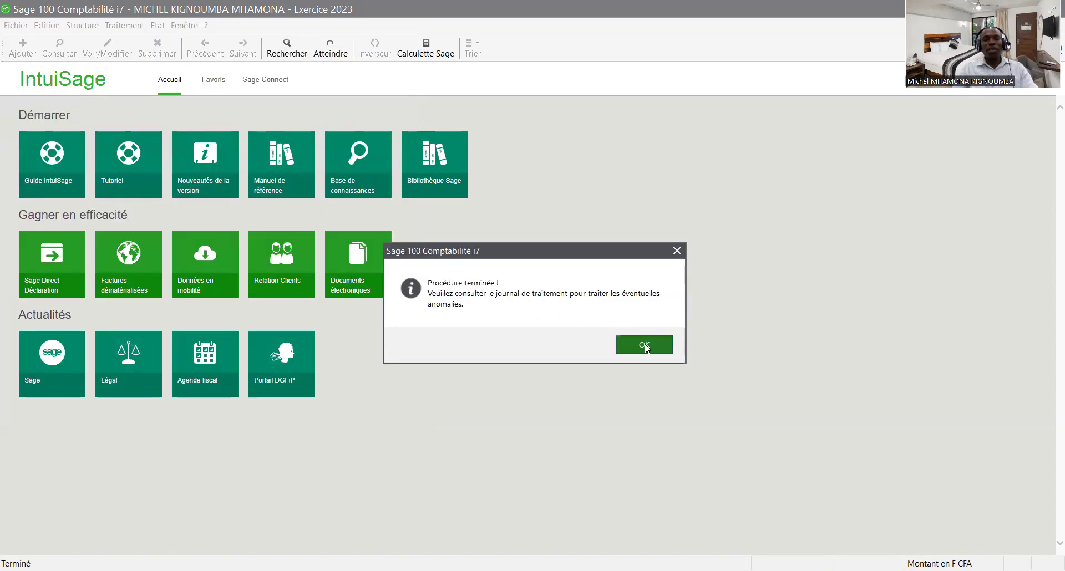
# - Open Structure > Plan comptable maximized to review the imported accounts from 1000000 CAPITAL SOCIAL
pyautogui.click(84, 27)
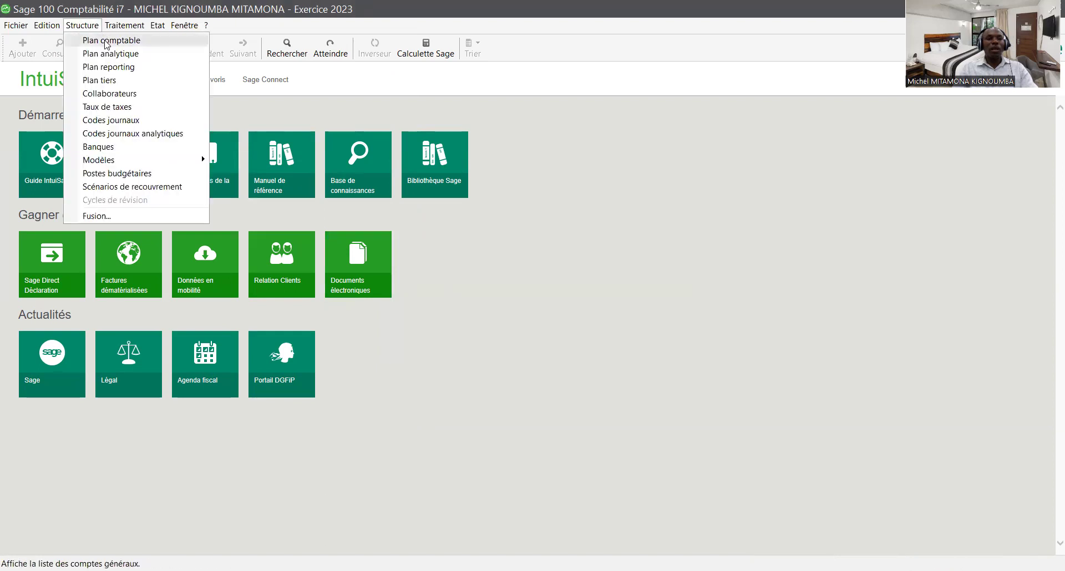
pyautogui.click(106, 45)
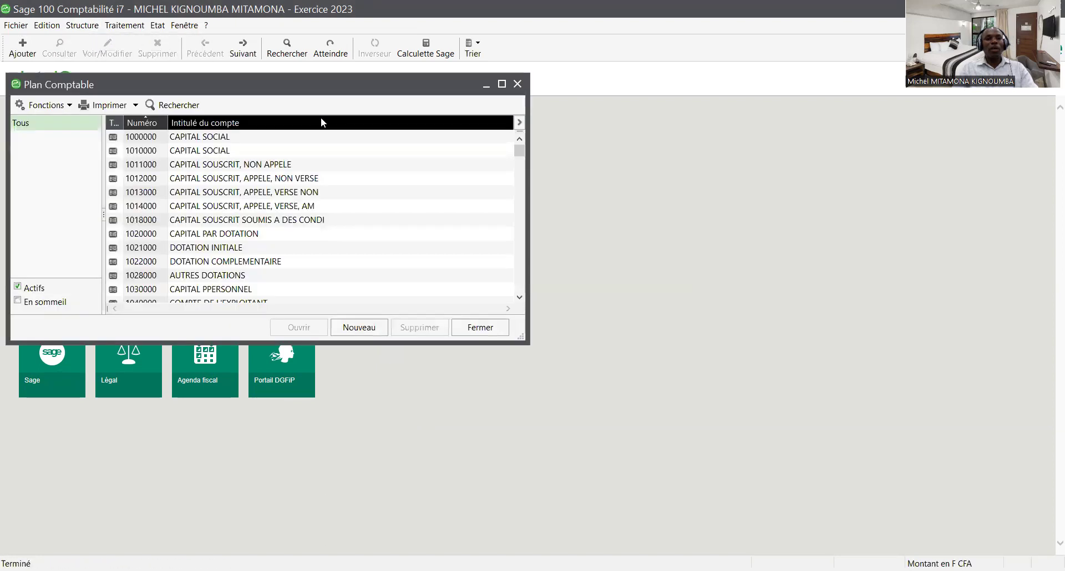
pyautogui.click(501, 84)
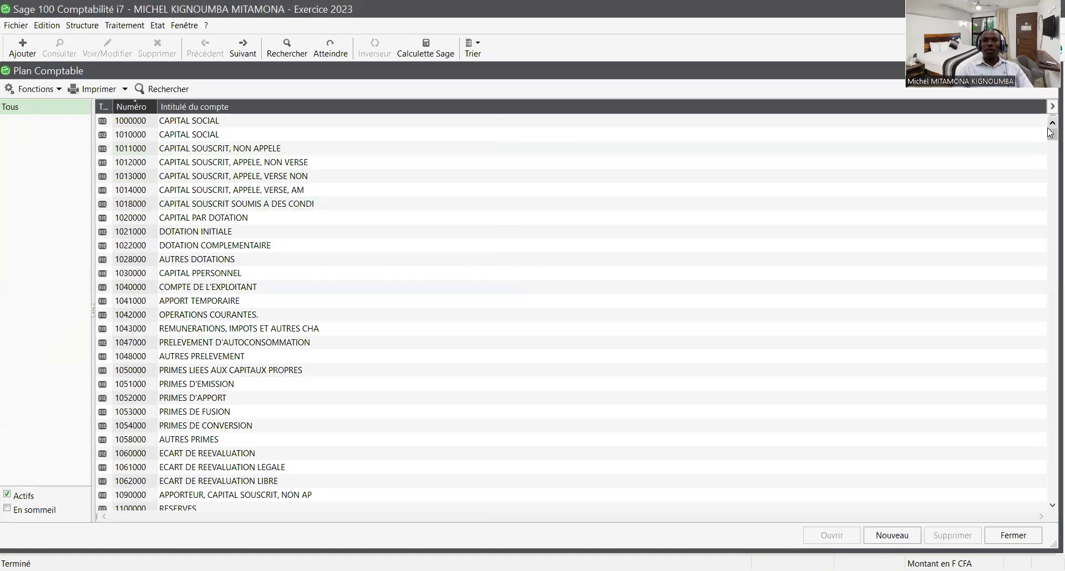
pyautogui.moveTo(1050, 133)
pyautogui.mouseDown()
pyautogui.moveTo(1050, 494)
pyautogui.moveTo(1050, 136)
pyautogui.mouseUp()
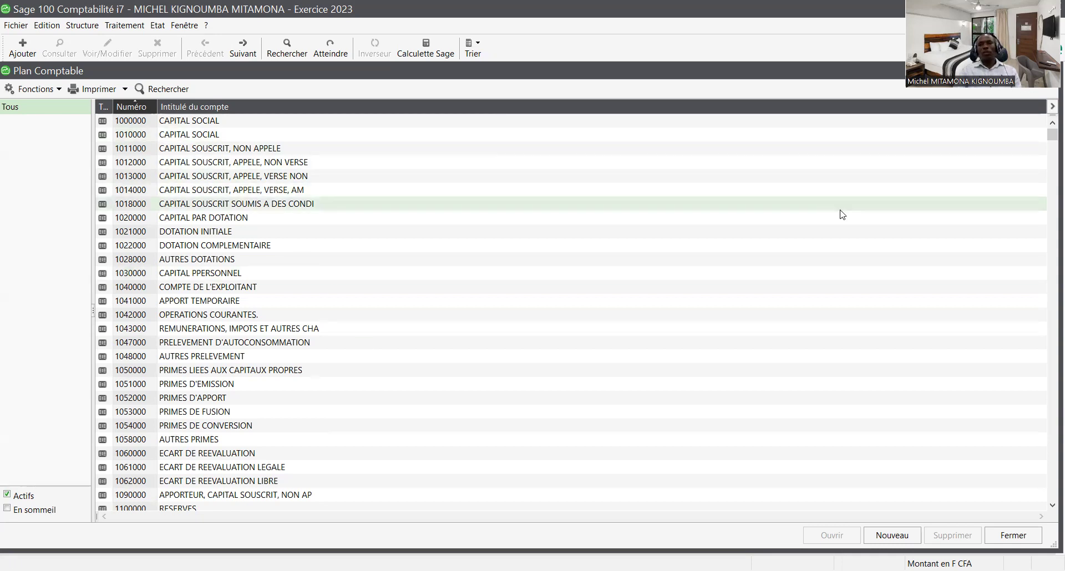
pyautogui.moveTo(1051, 135); pyautogui.dragTo(1048, 328)
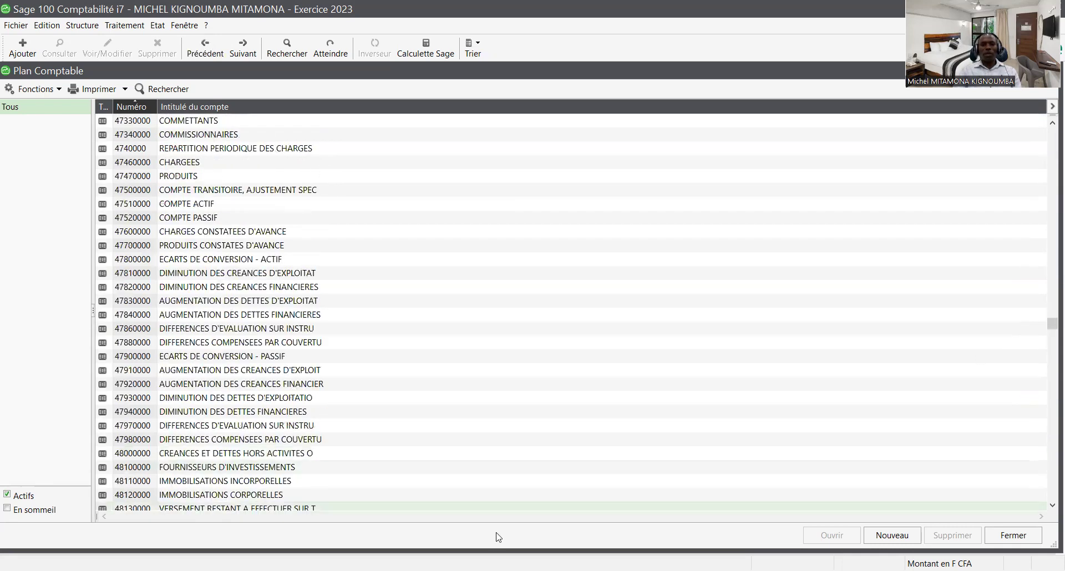